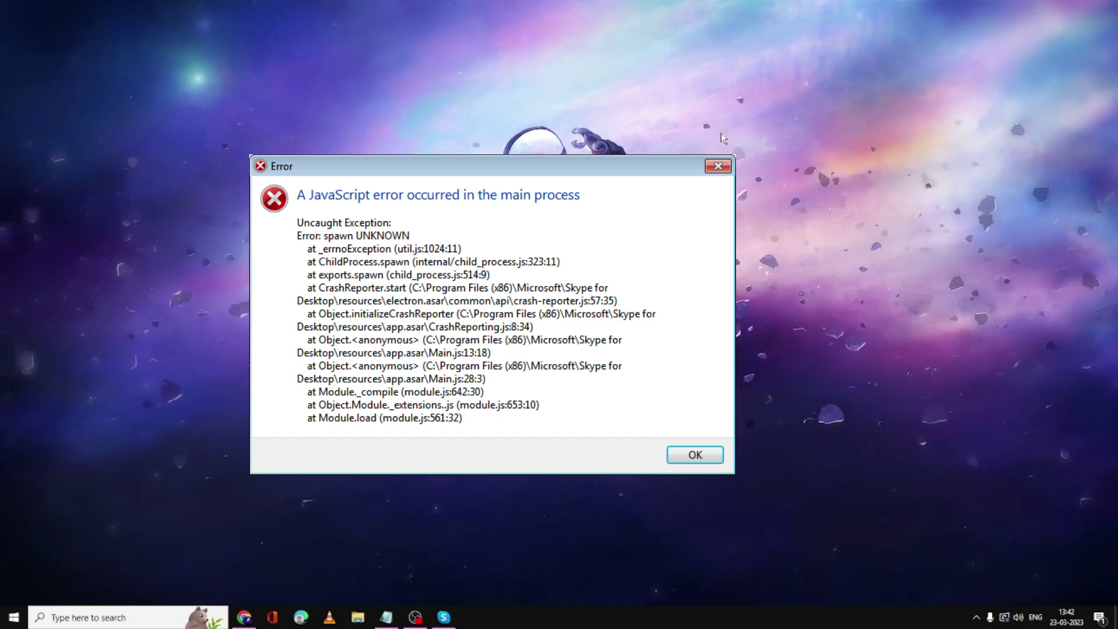
Step: Dismiss the Skype for Desktop JavaScript error dialog with Enter
key(Return)
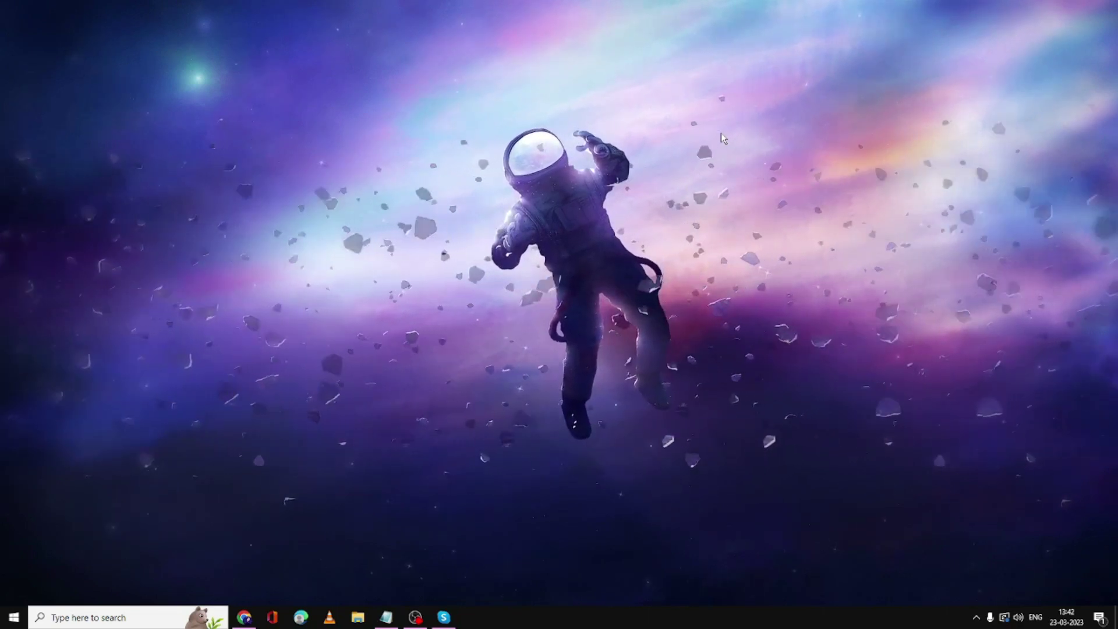
click(155, 616)
click(150, 568)
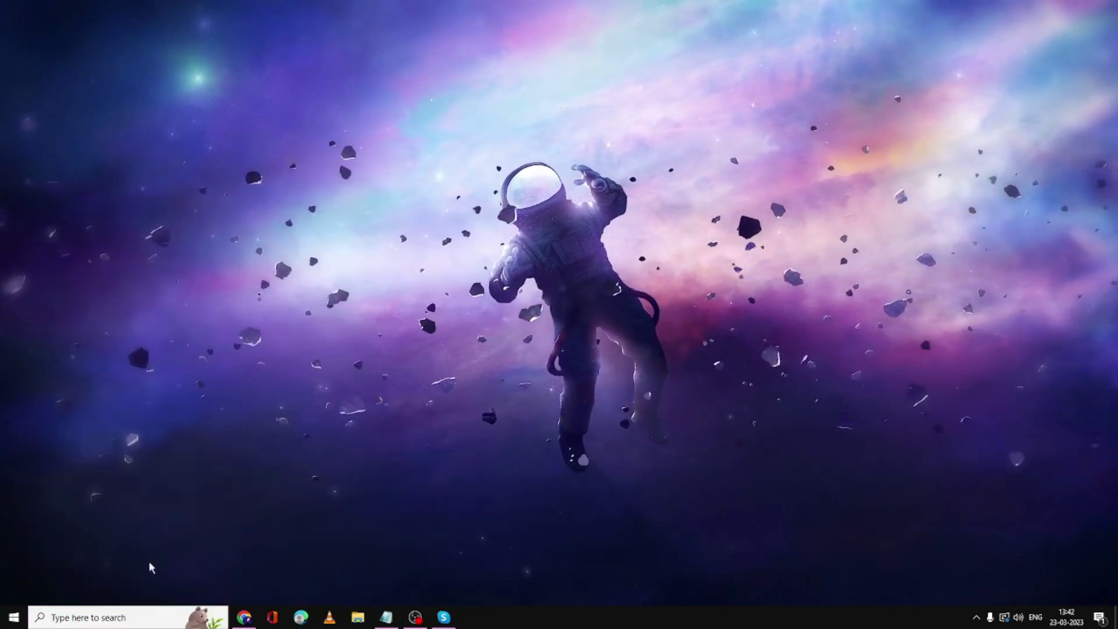
click(121, 617)
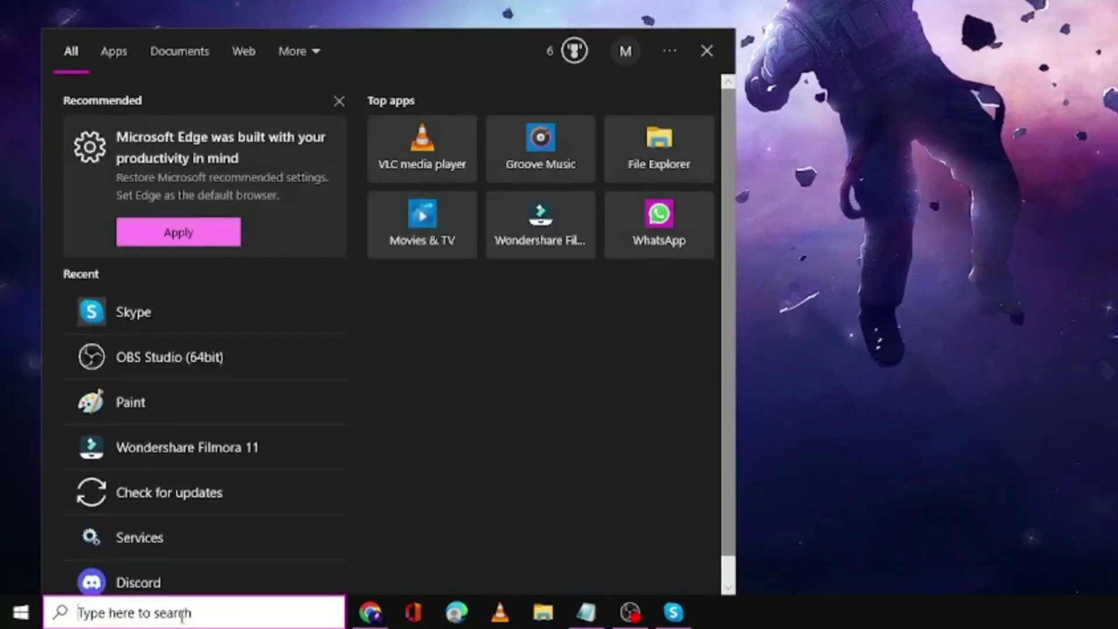
text(store)
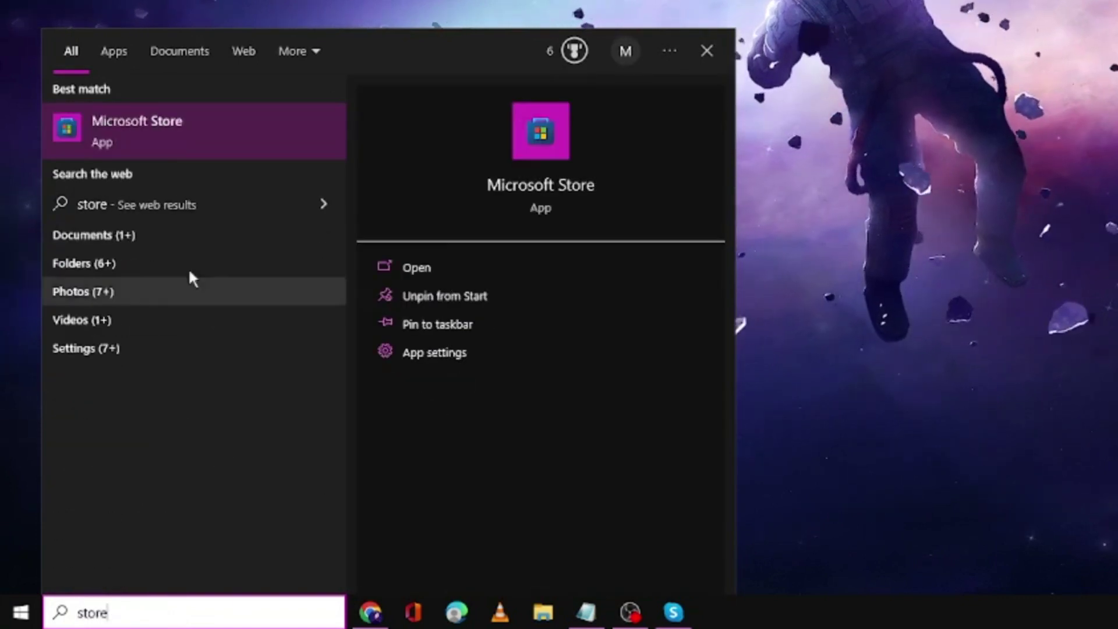
click(192, 131)
click(492, 16)
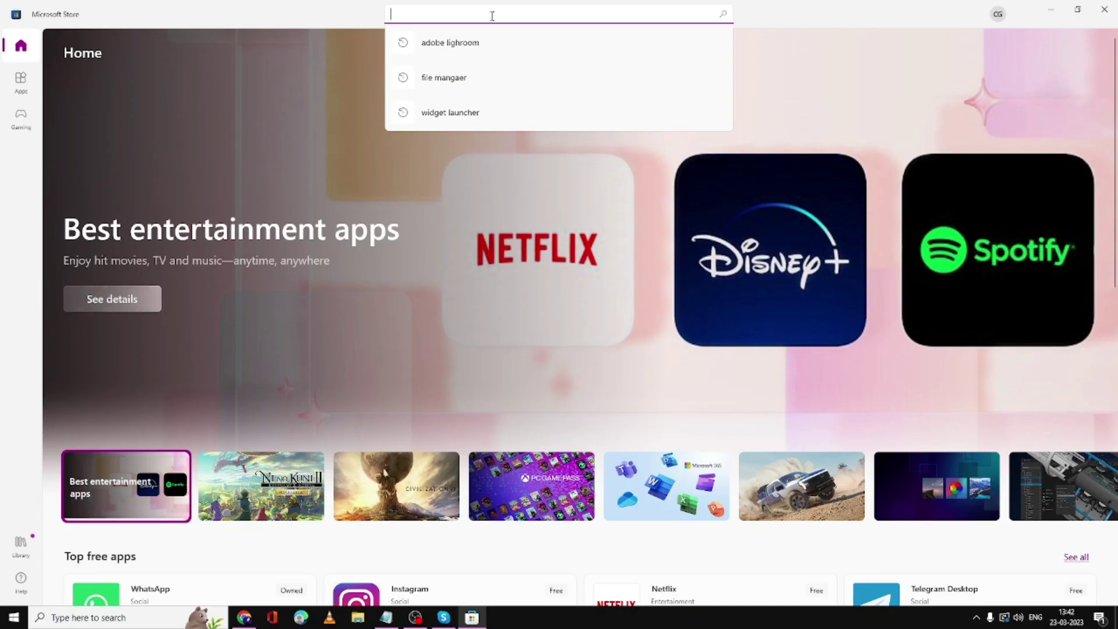
text(skype)
key(Return)
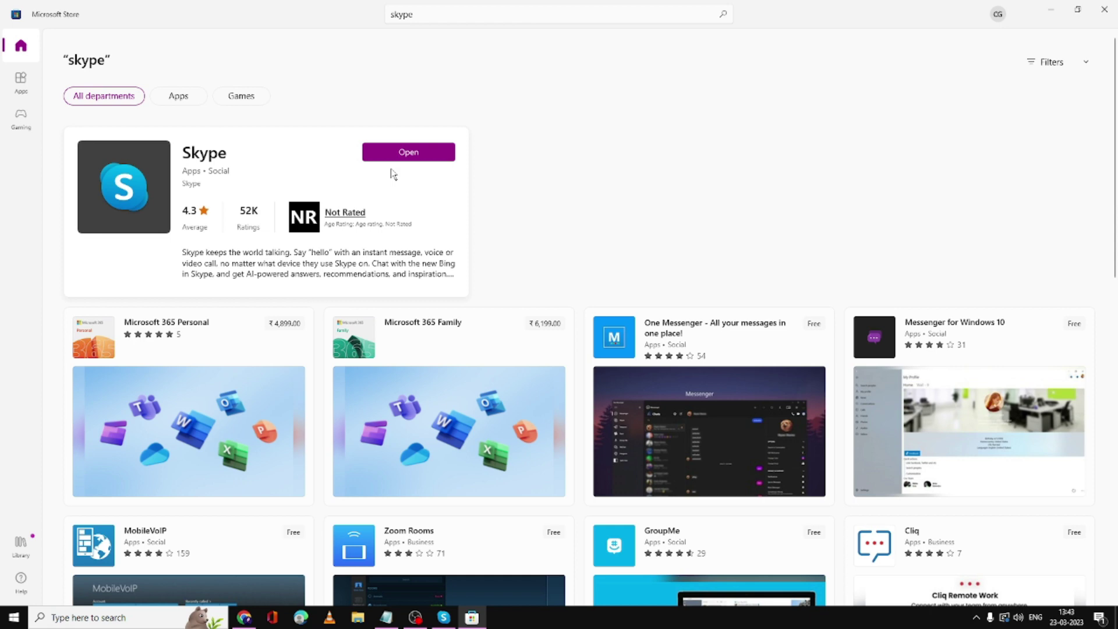
click(1109, 12)
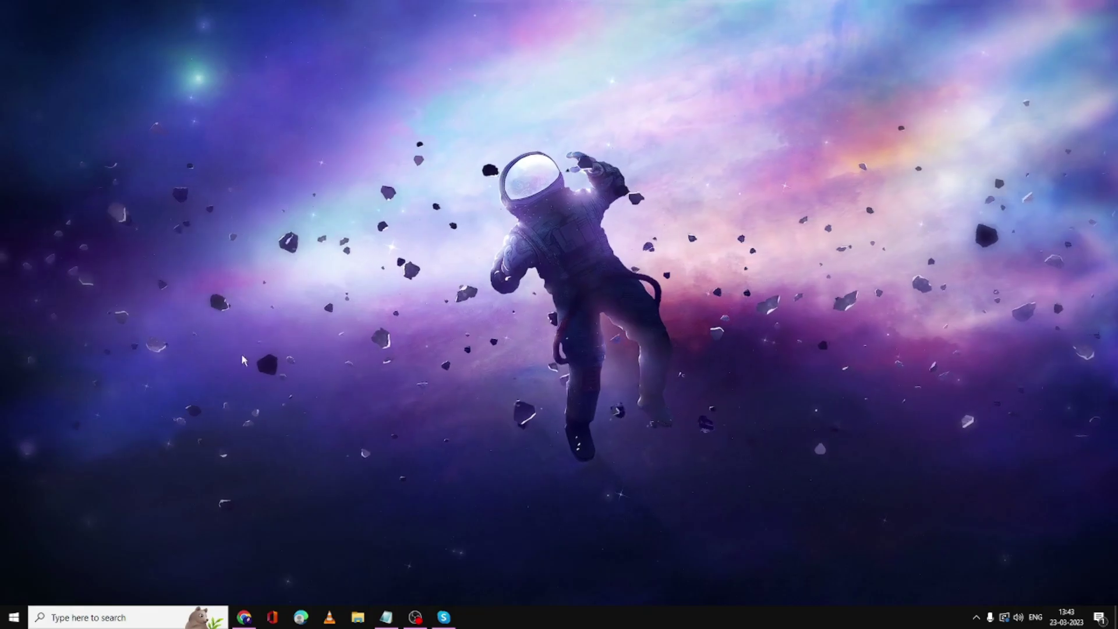
Step: Find Skype in Windows search and bring up its app settings page
click(123, 622)
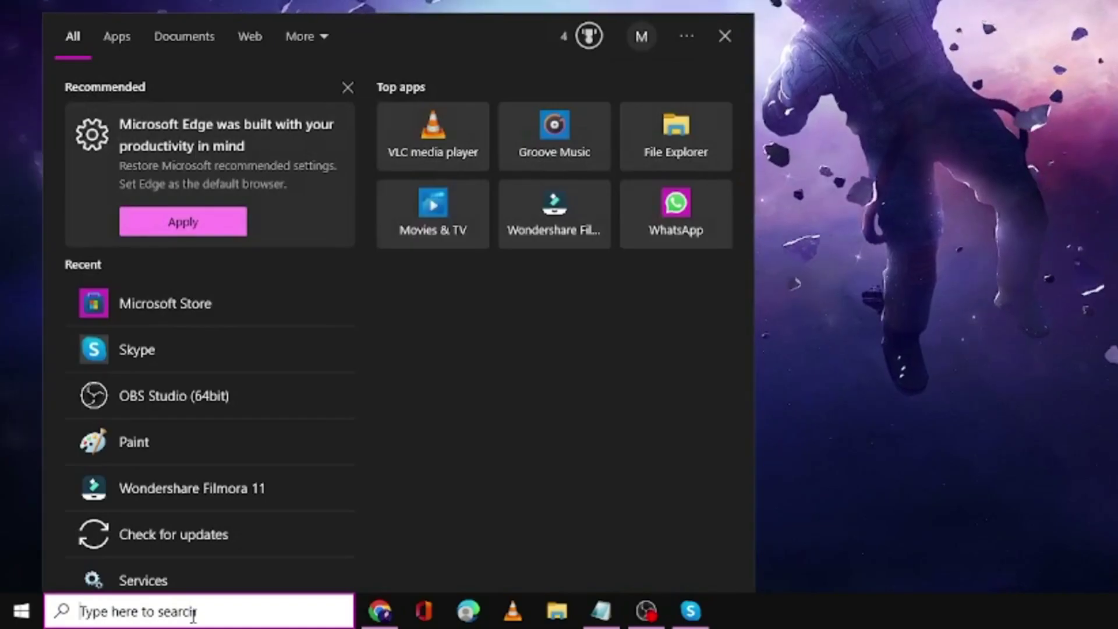
text(skype)
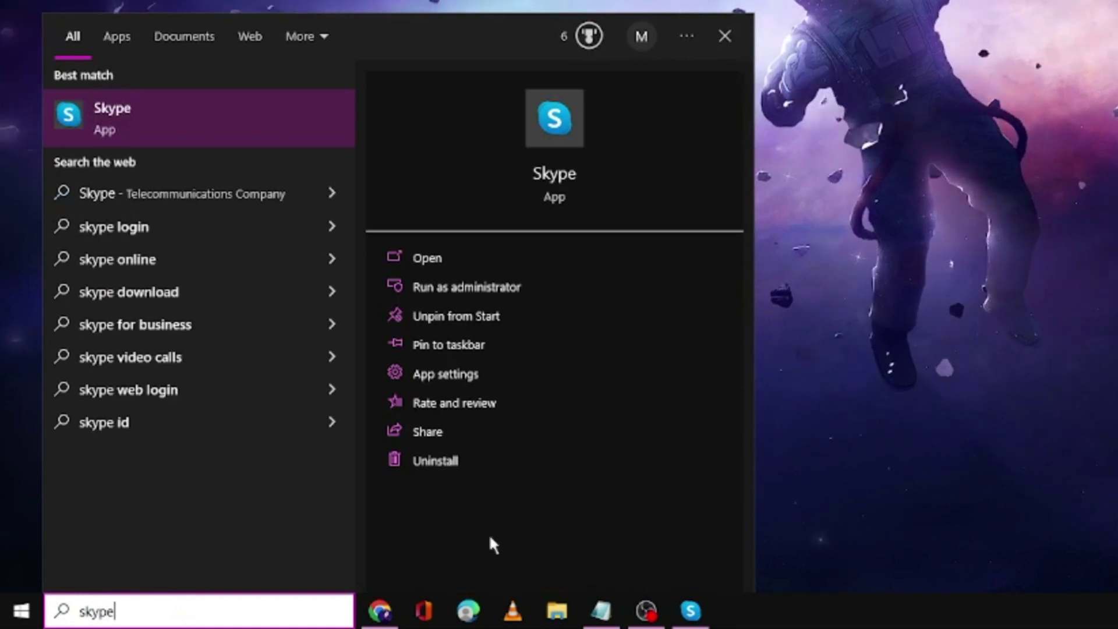
right_click(186, 106)
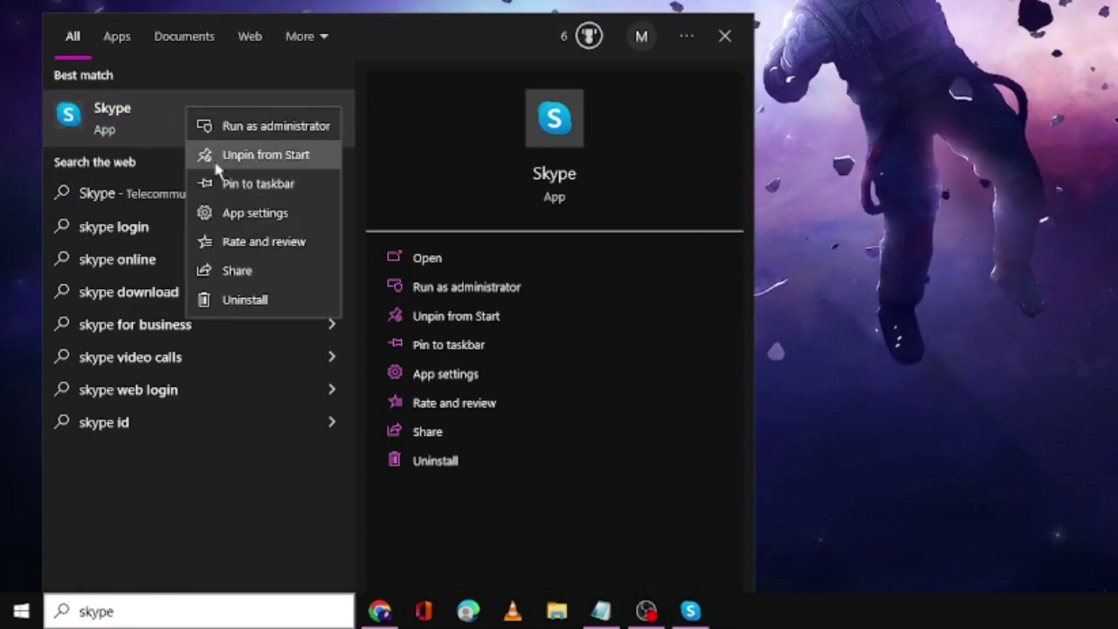
click(277, 213)
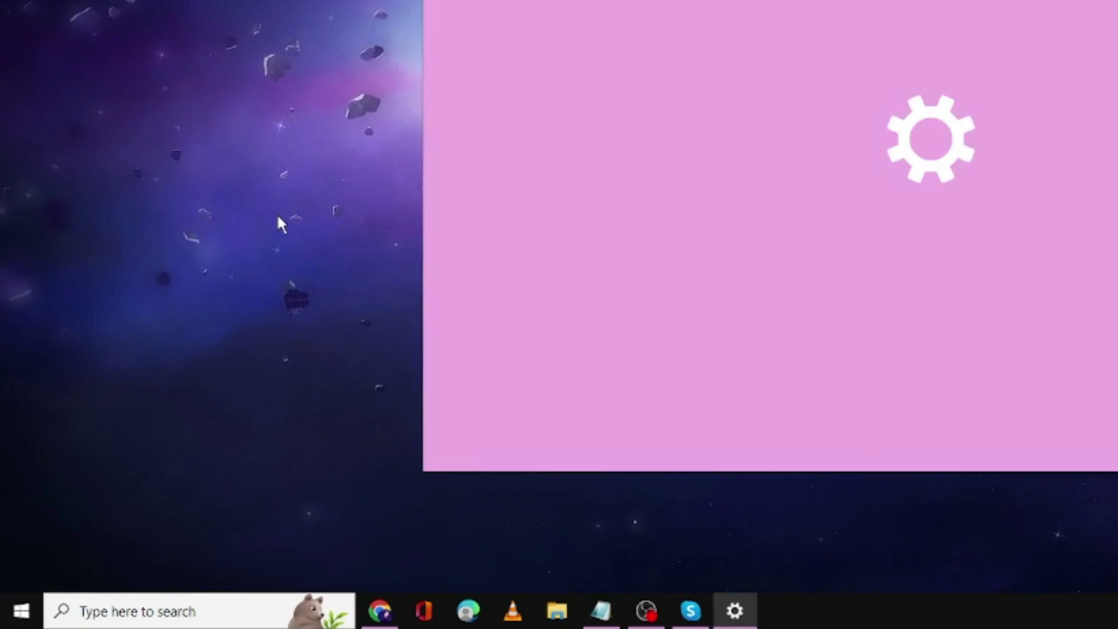
scroll(450, 280, down, 10)
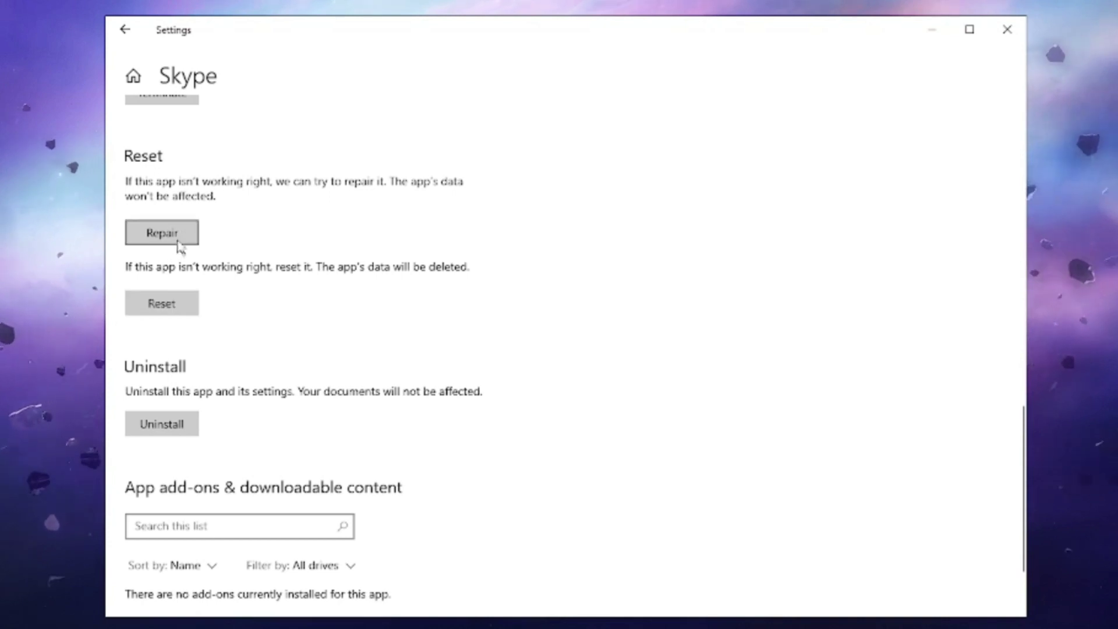
Step: Repair Skype, reset its app data with confirmation, and close Settings
click(181, 239)
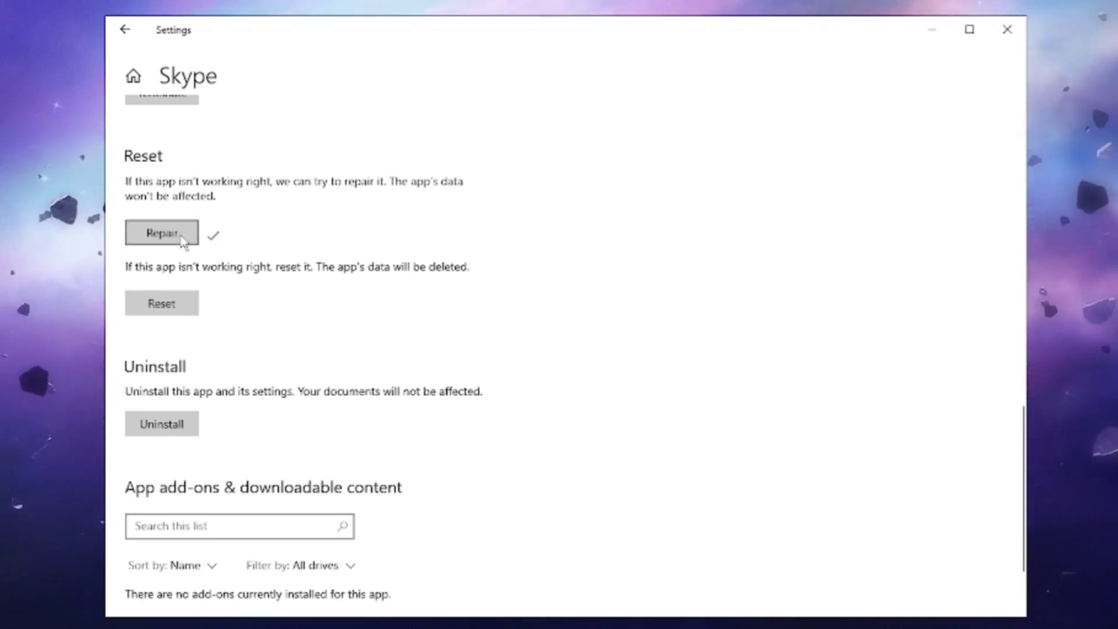
click(184, 309)
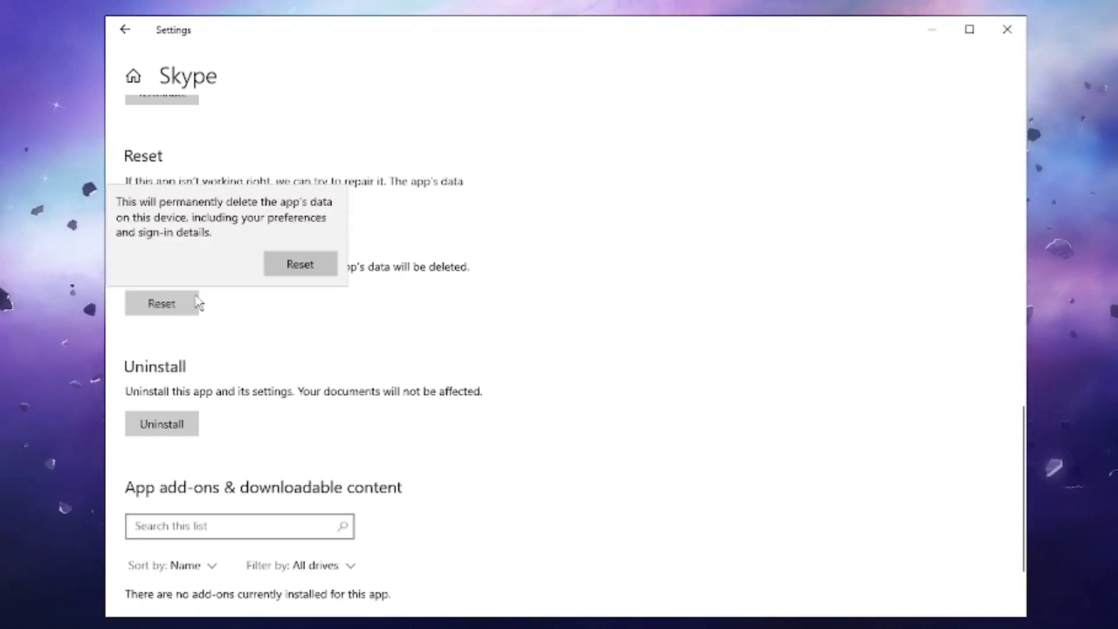
click(288, 269)
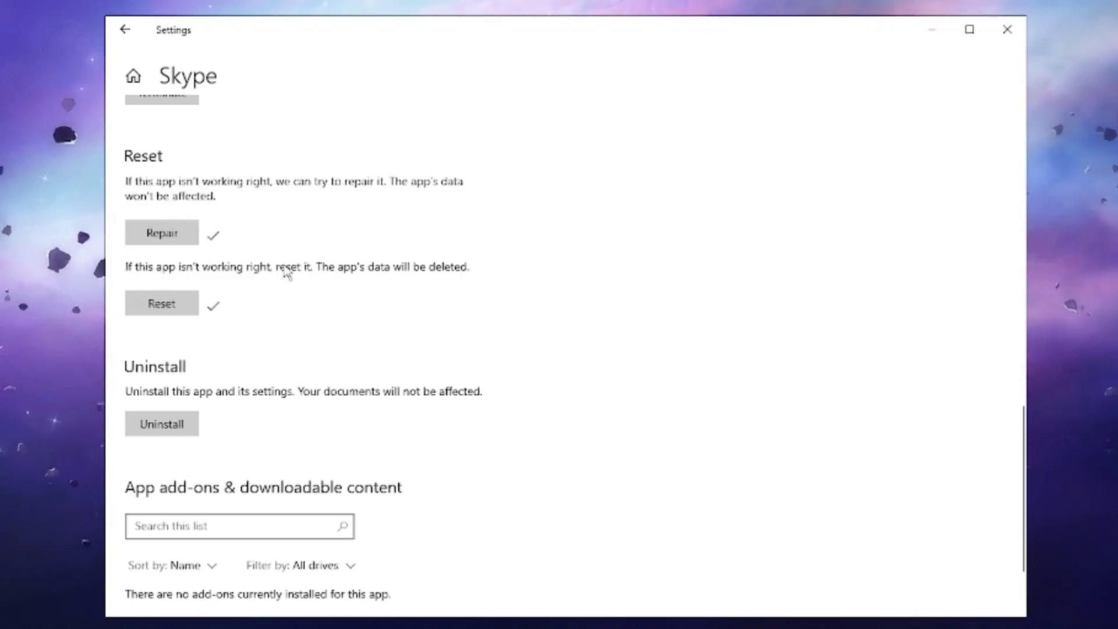
click(1007, 34)
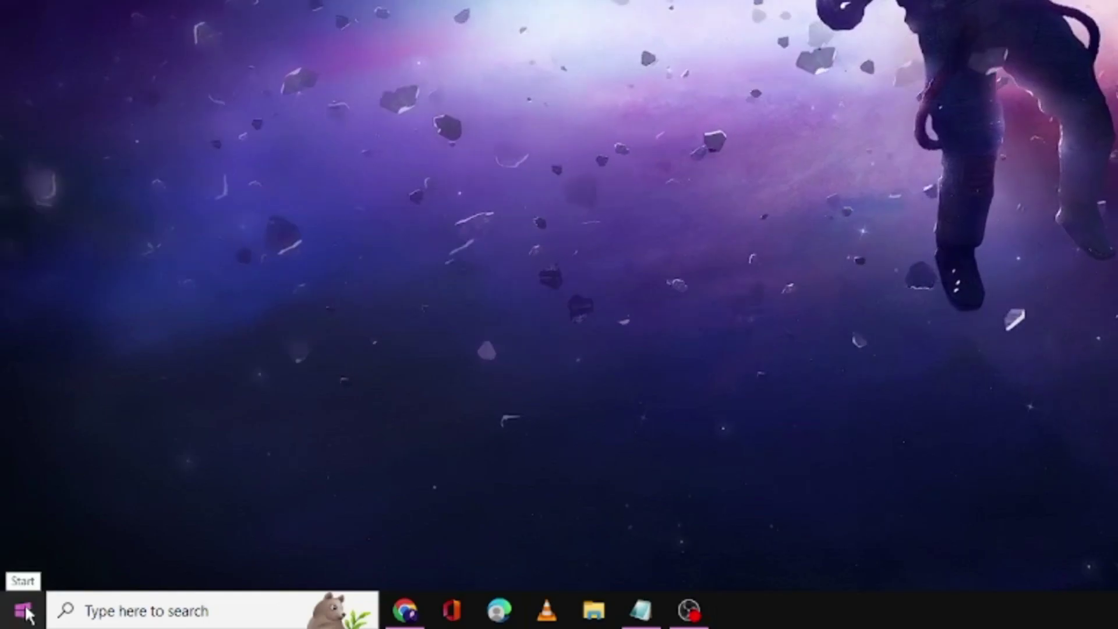
Step: Launch Task Manager from the Start right-click menu and scroll through the process list
right_click(26, 610)
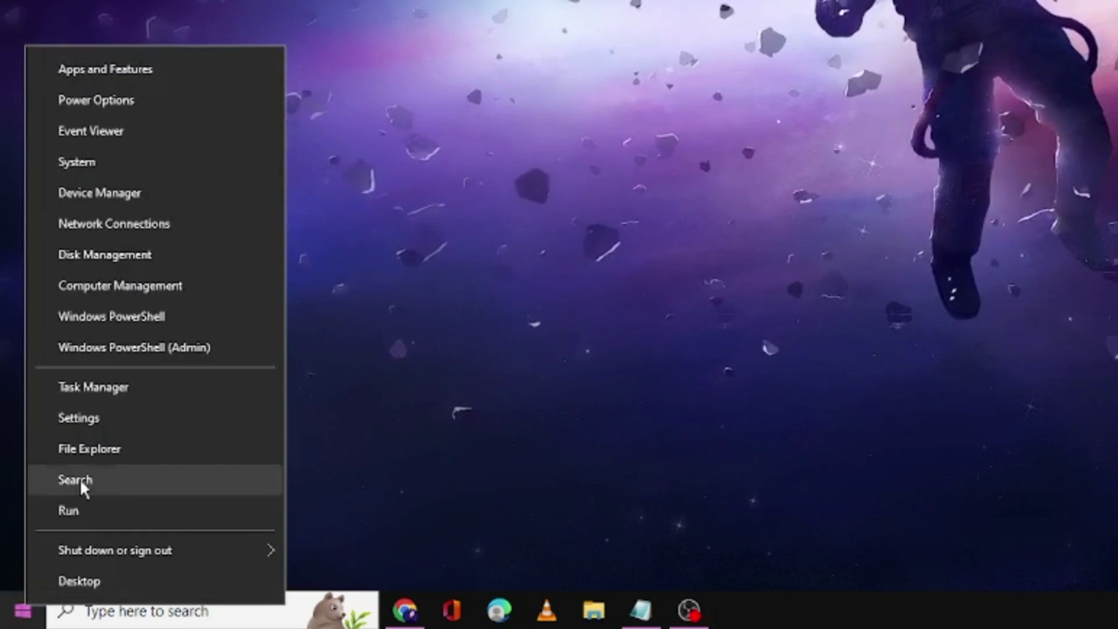
click(117, 389)
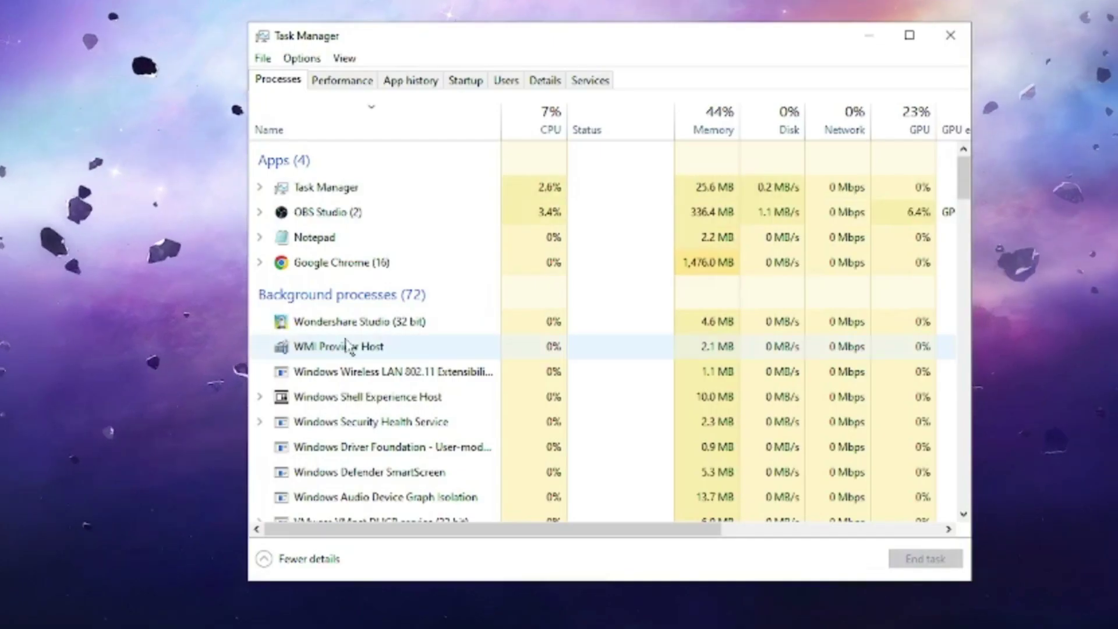
scroll(349, 347, down, 2)
scroll(349, 347, down, 1)
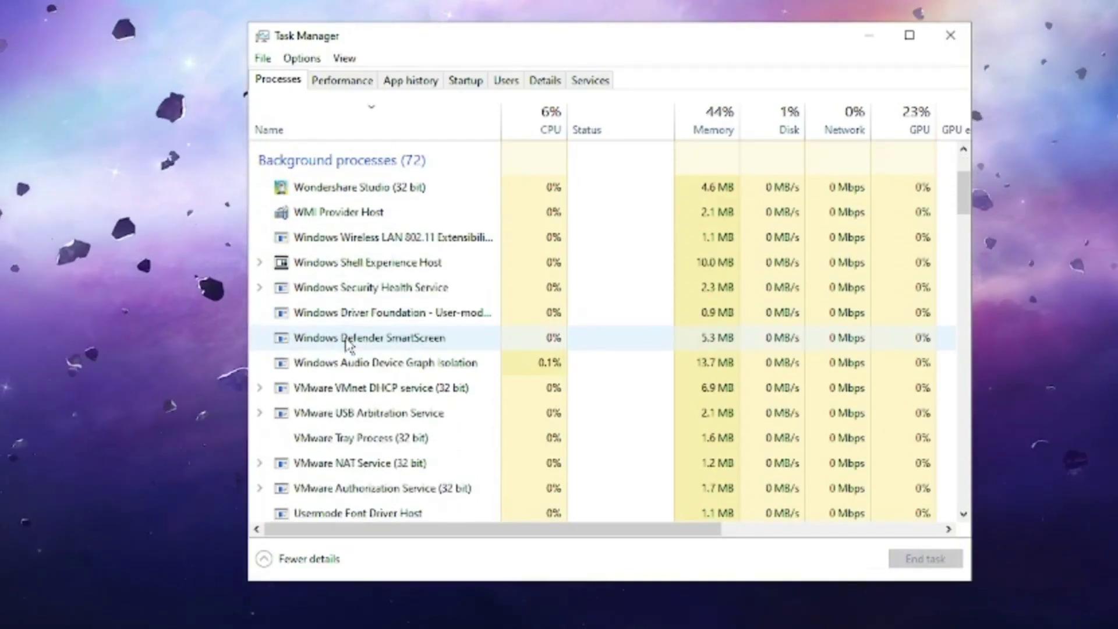
scroll(348, 343, down, 4)
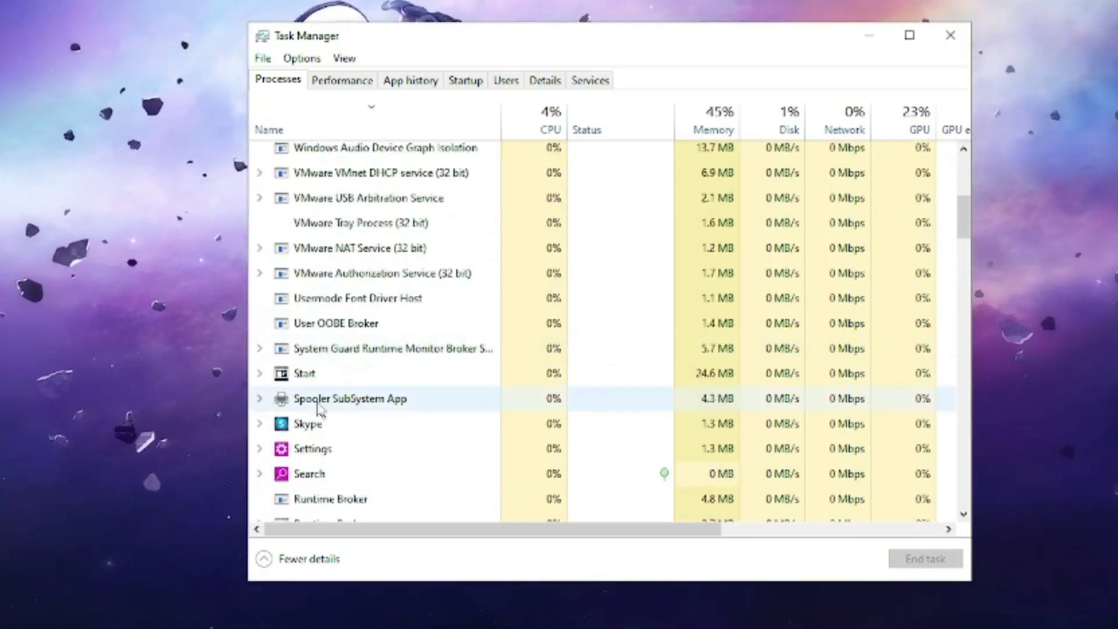
scroll(318, 403, down, 1)
scroll(326, 402, down, 1)
Step: End the running Skype process and close Task Manager
right_click(341, 401)
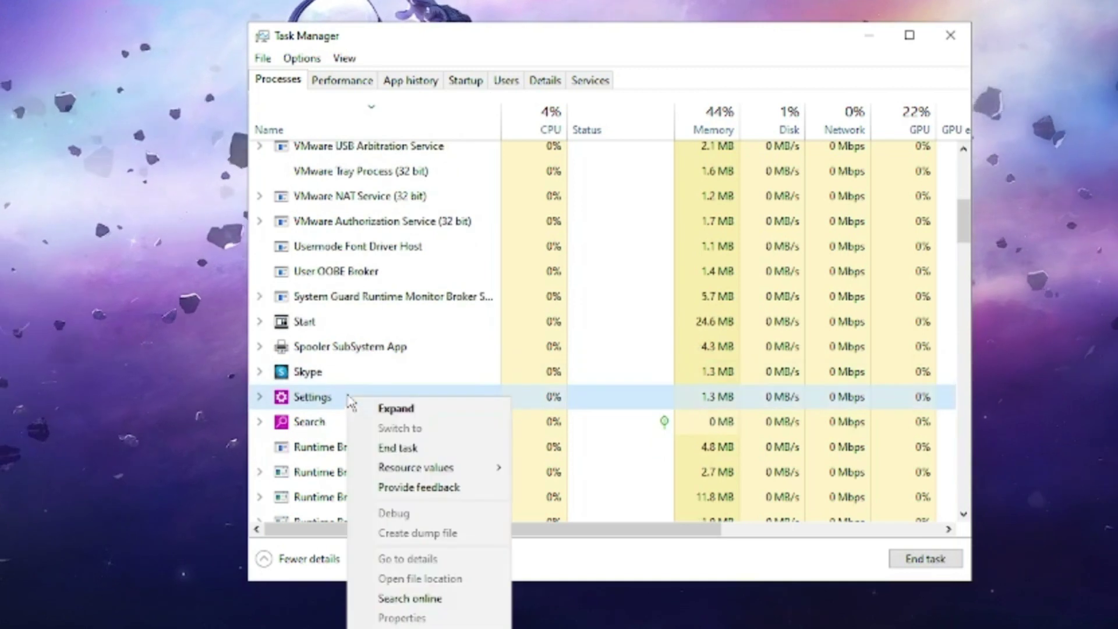
right_click(343, 377)
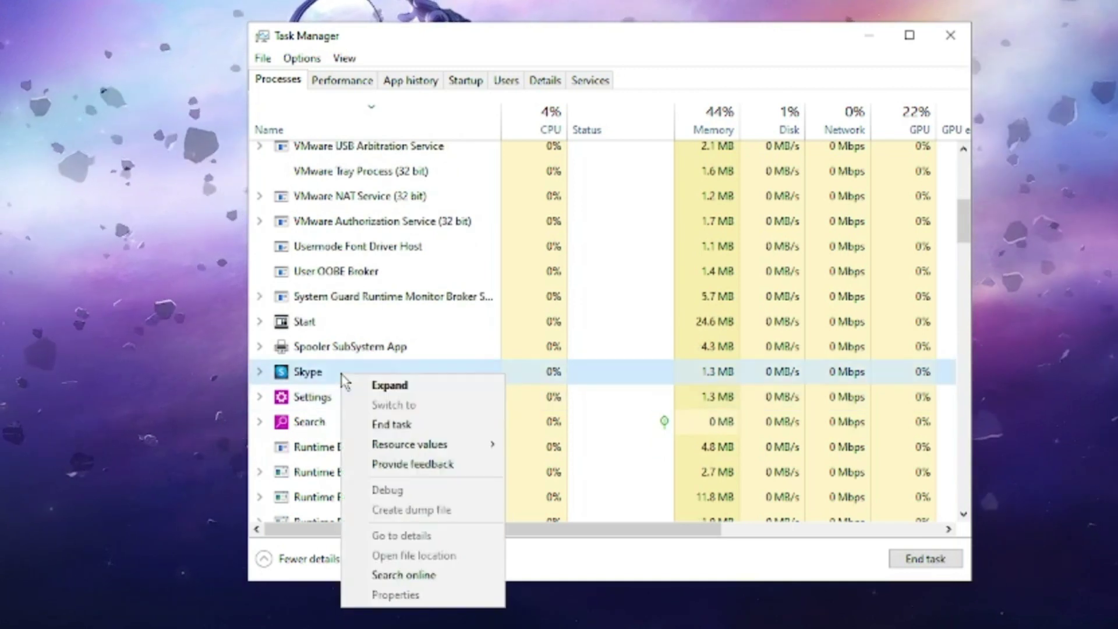
click(391, 425)
scroll(349, 396, down, 12)
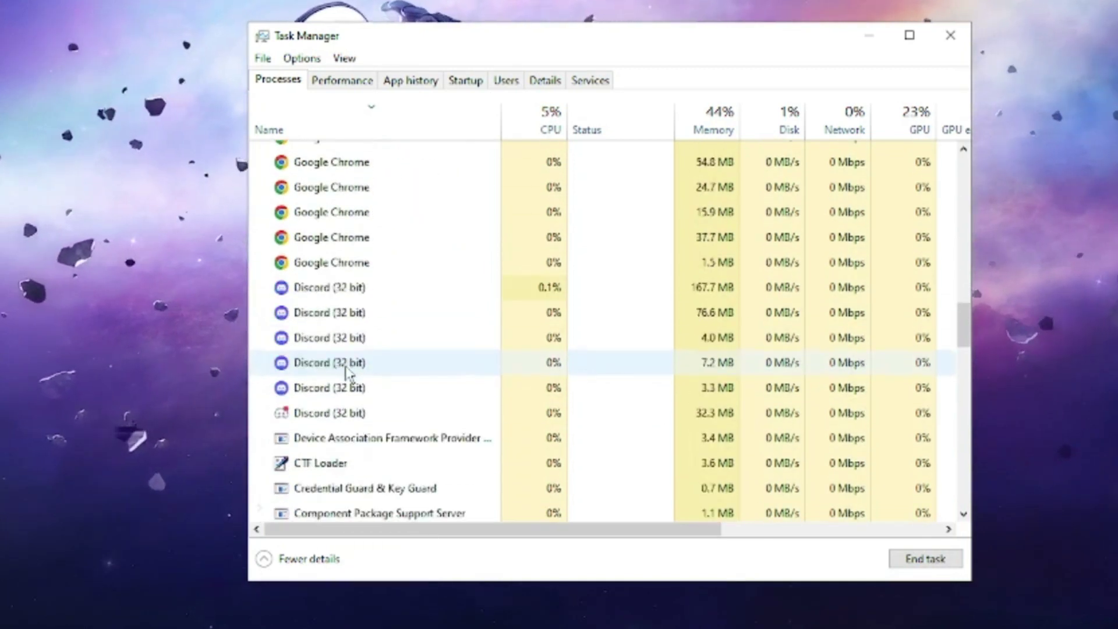
scroll(347, 373, down, 10)
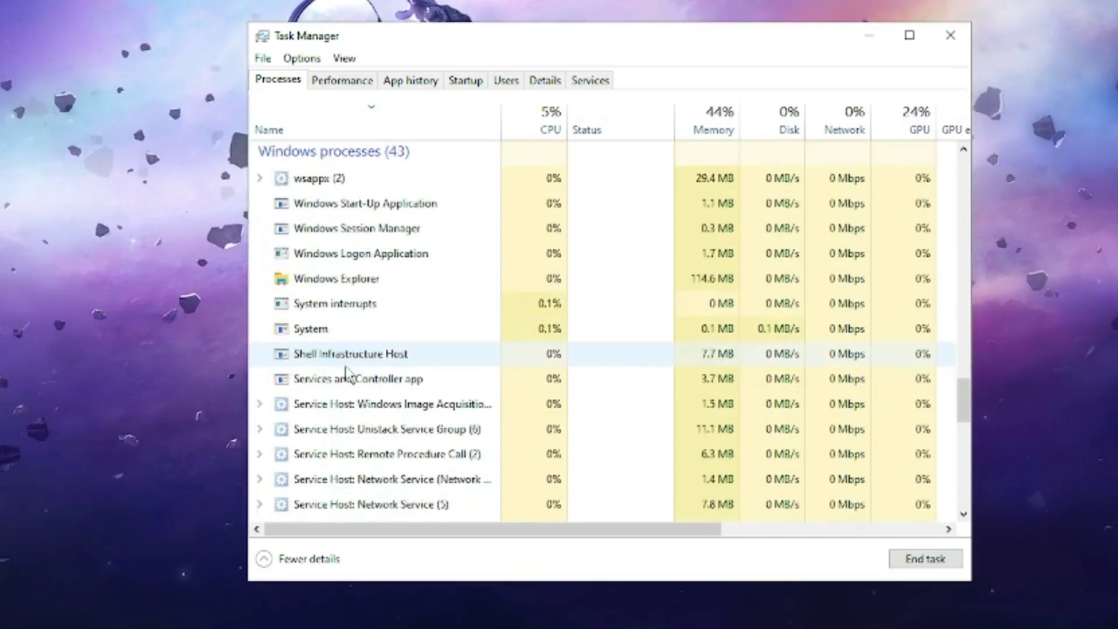
scroll(346, 368, down, 6)
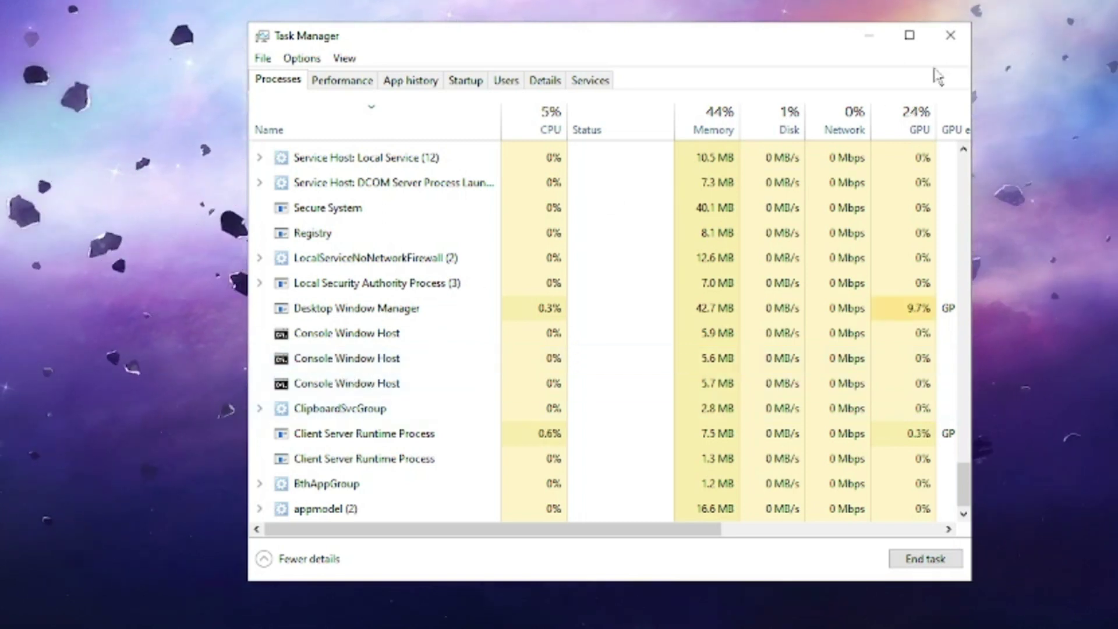
click(952, 38)
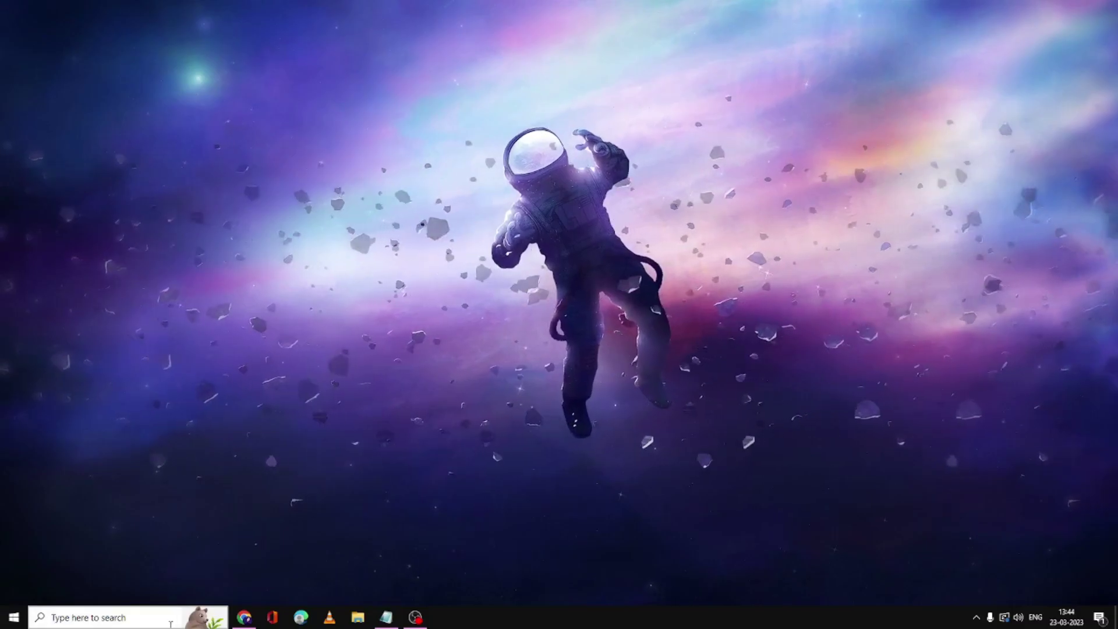
Step: Run %localappdata% from the Run dialog to open the AppData Local folder
click(150, 619)
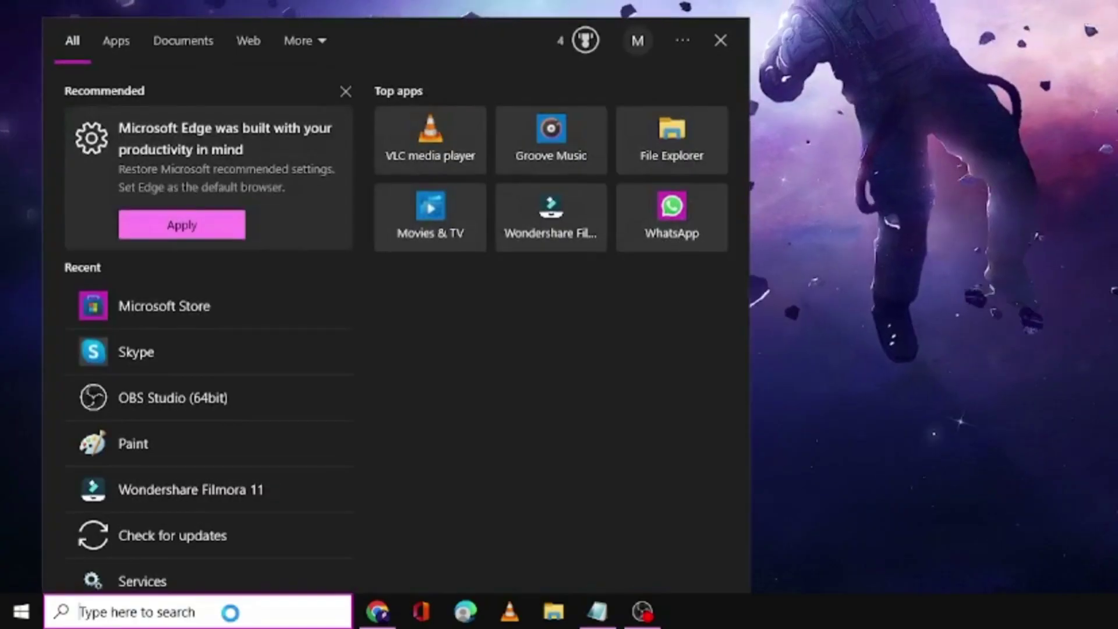
text(run)
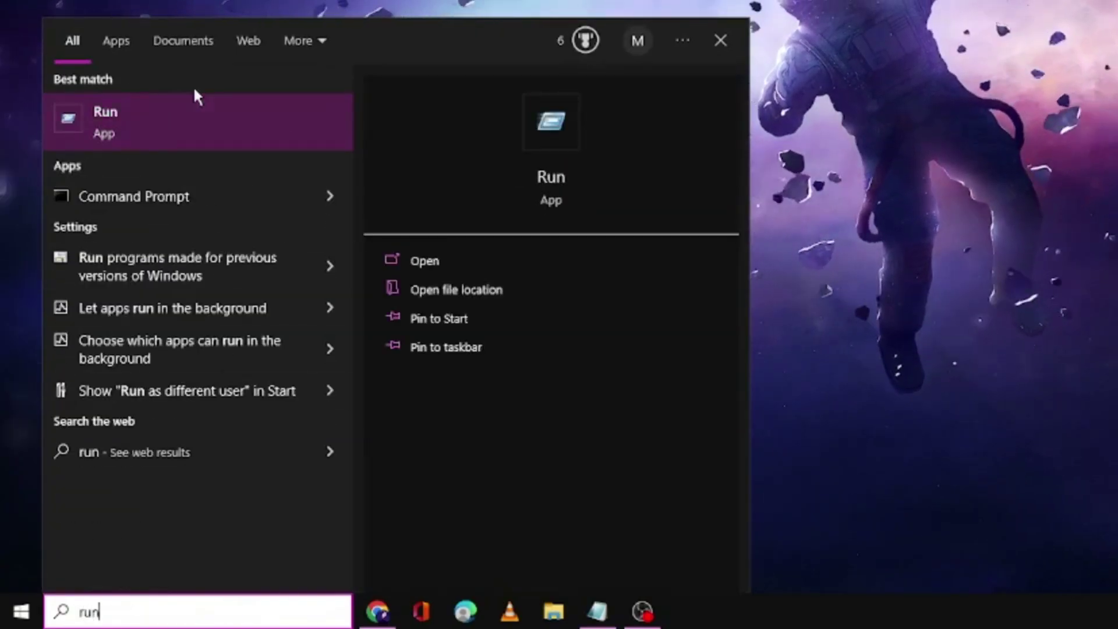
click(188, 106)
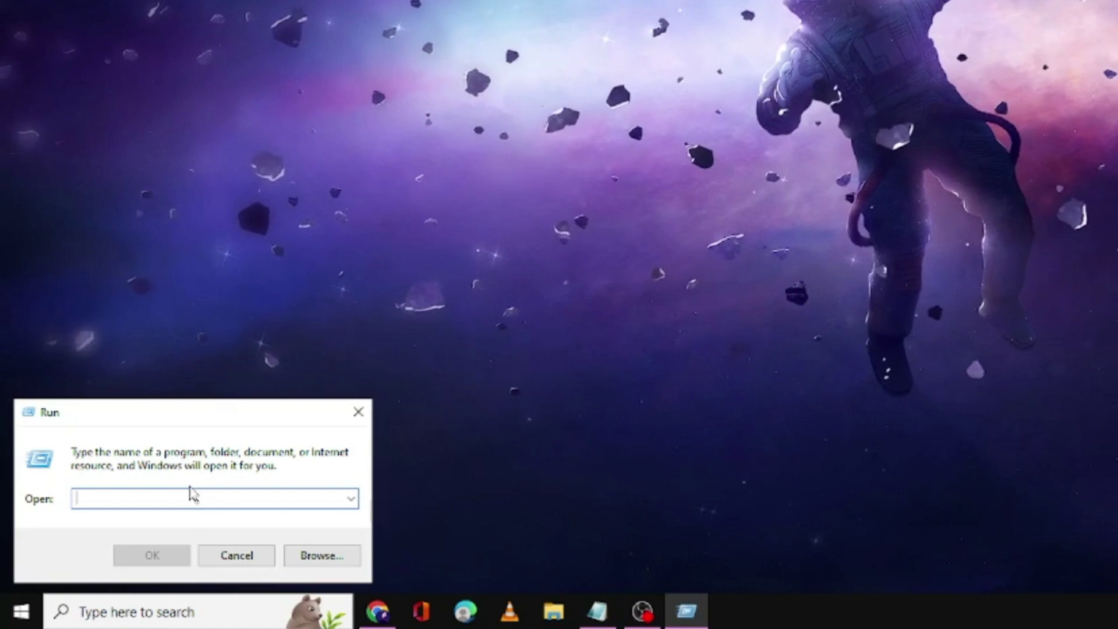
text(%l)
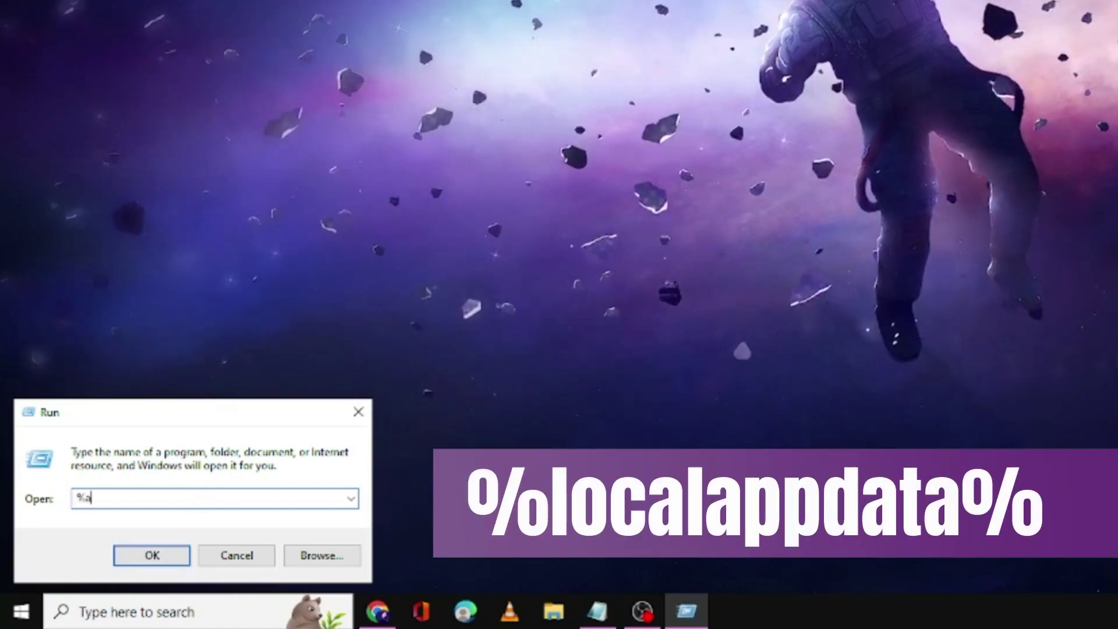
text(ocala)
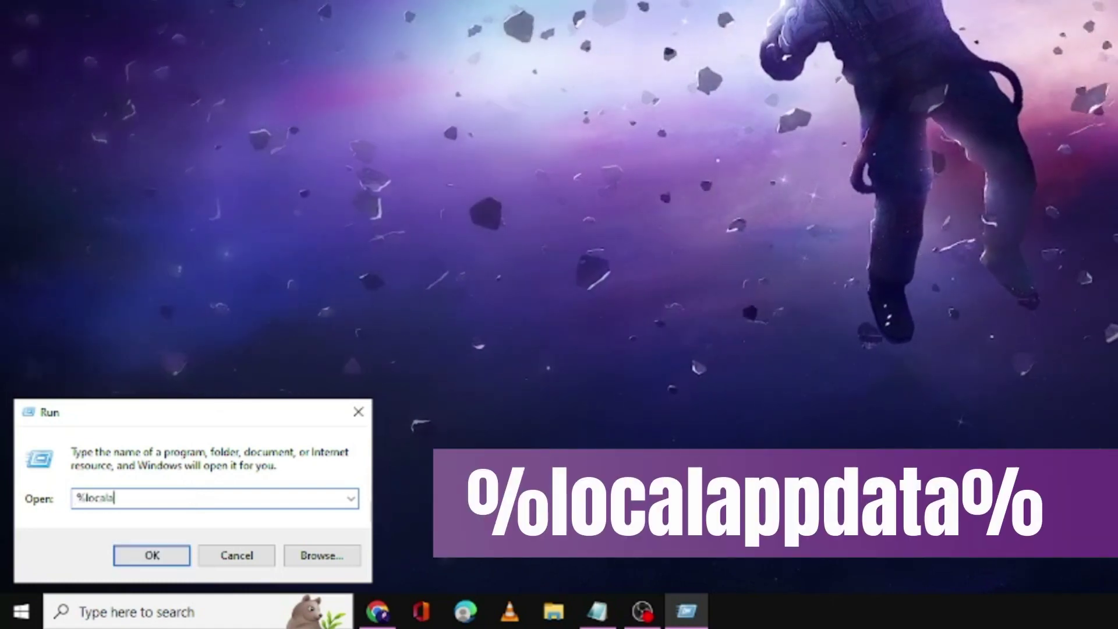
text(ppdata%)
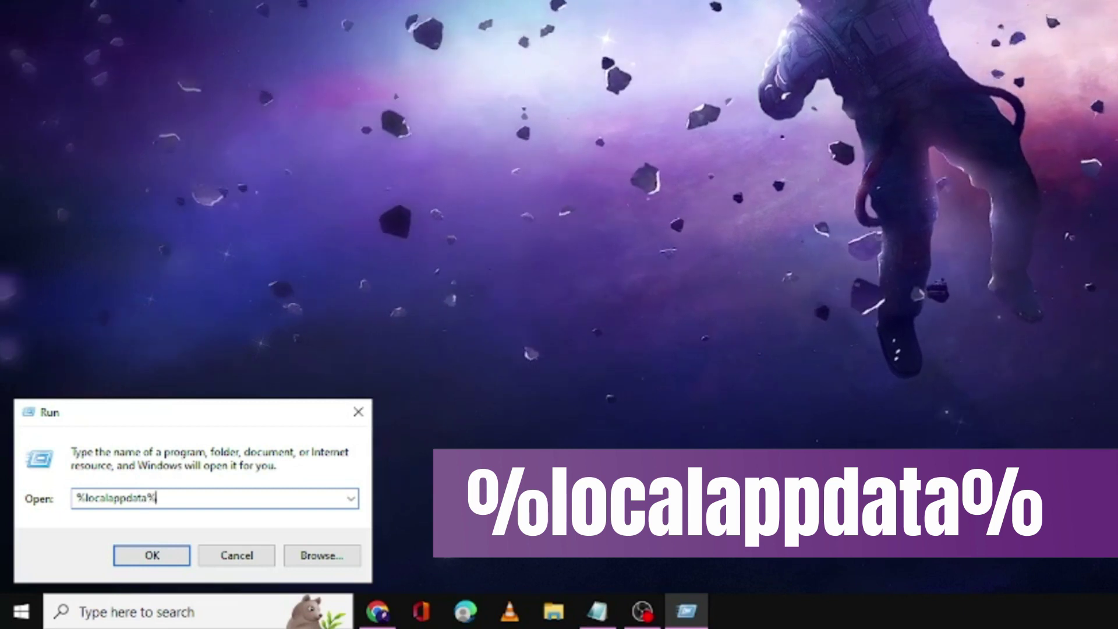
key(Return)
Step: Open the Packages folder inside AppData\Local
click(902, 290)
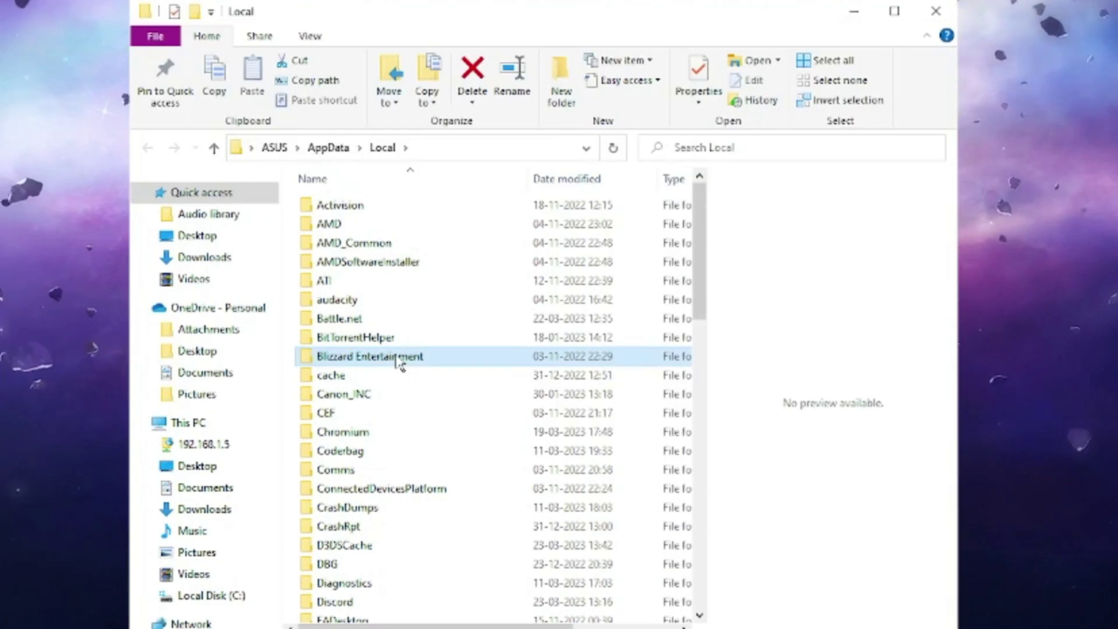
scroll(400, 364, down, 6)
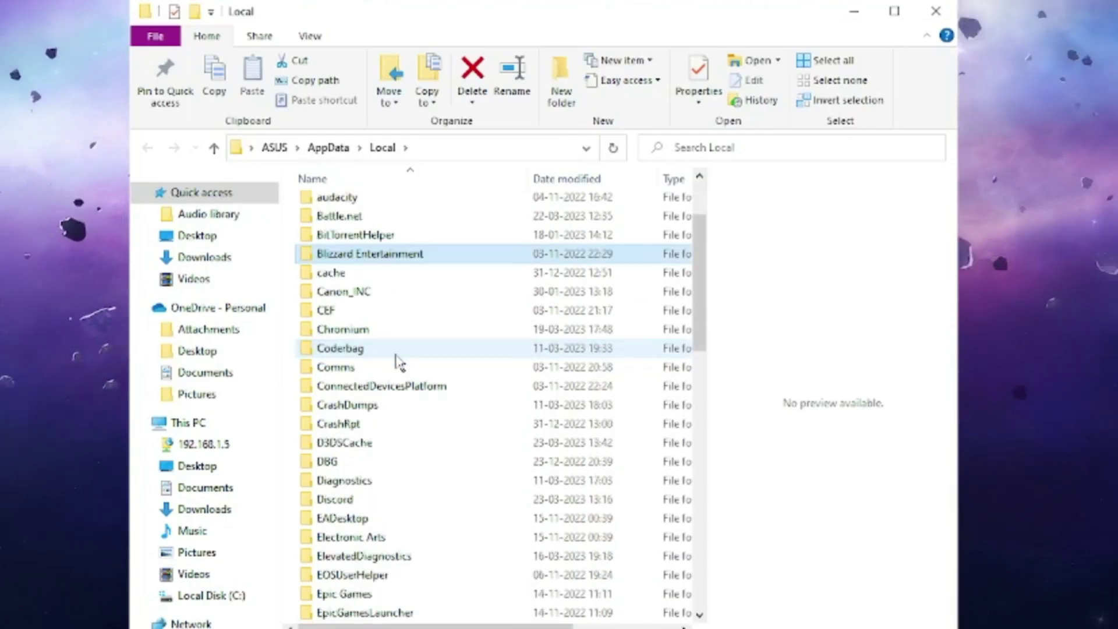
scroll(400, 364, down, 3)
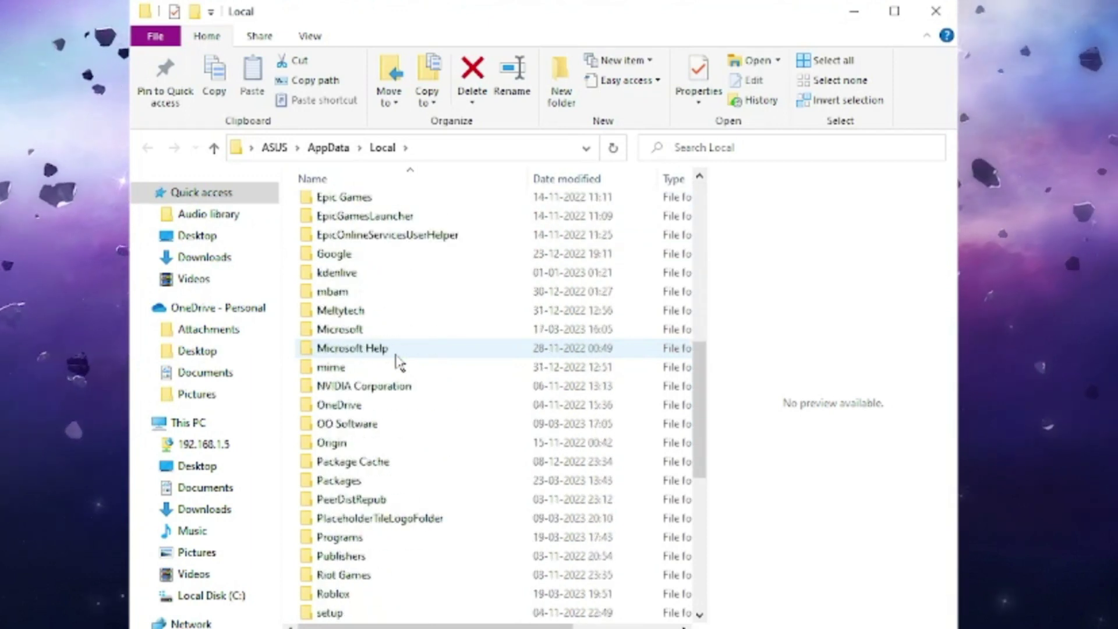
scroll(373, 443, down, 1)
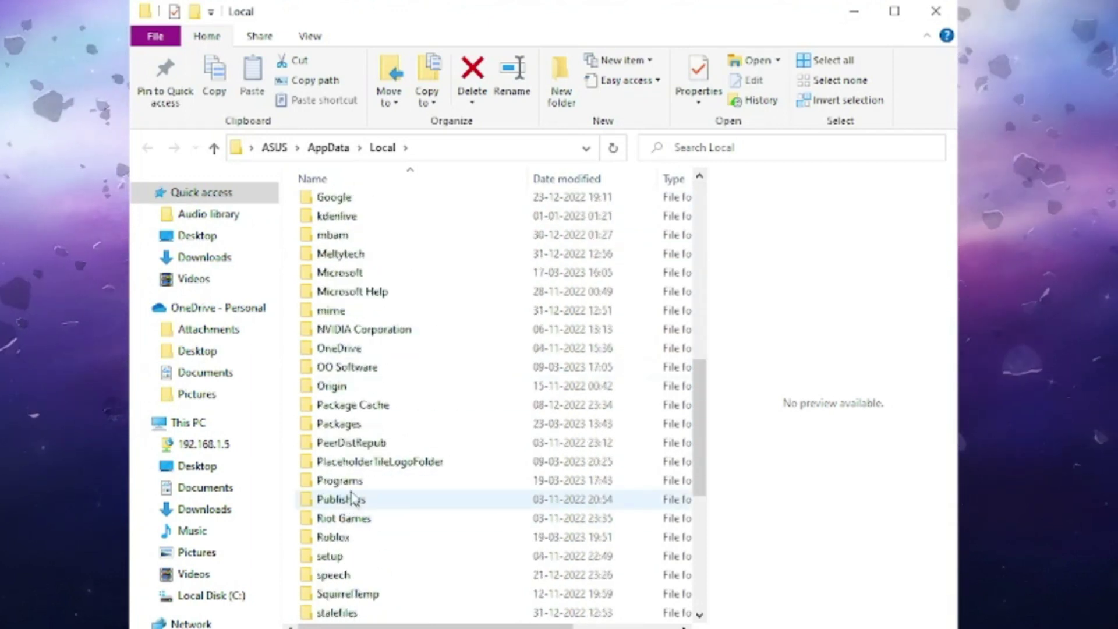
click(364, 427)
double_click(351, 431)
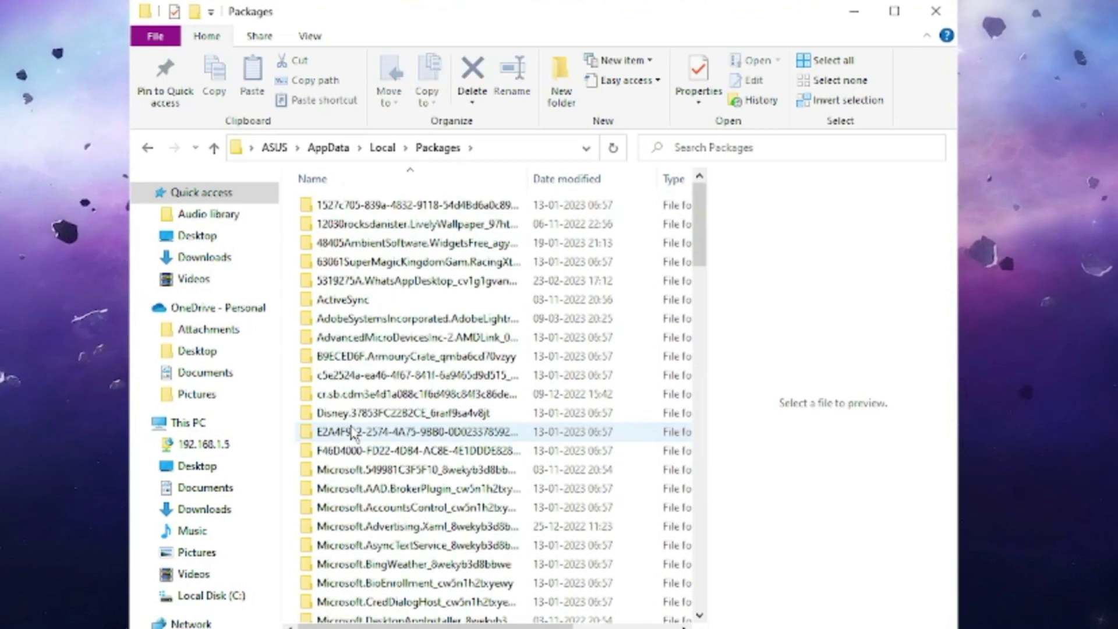
Step: Delete the Microsoft.SkypeApp package folder and close File Explorer
scroll(354, 434, down, 1)
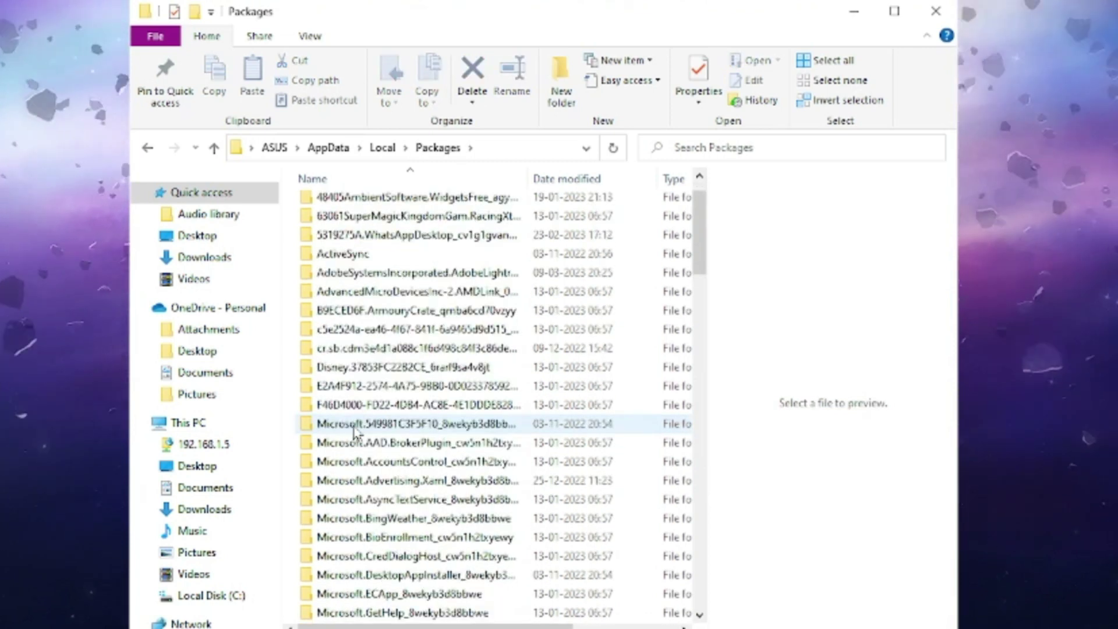
scroll(353, 434, down, 1)
scroll(354, 432, down, 2)
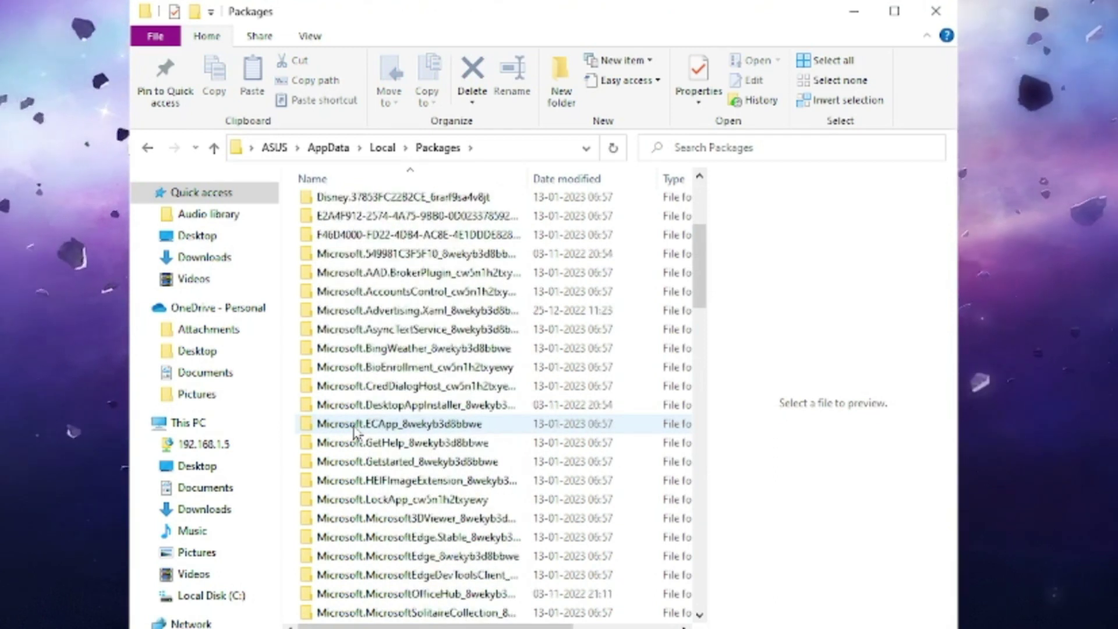
scroll(355, 432, down, 6)
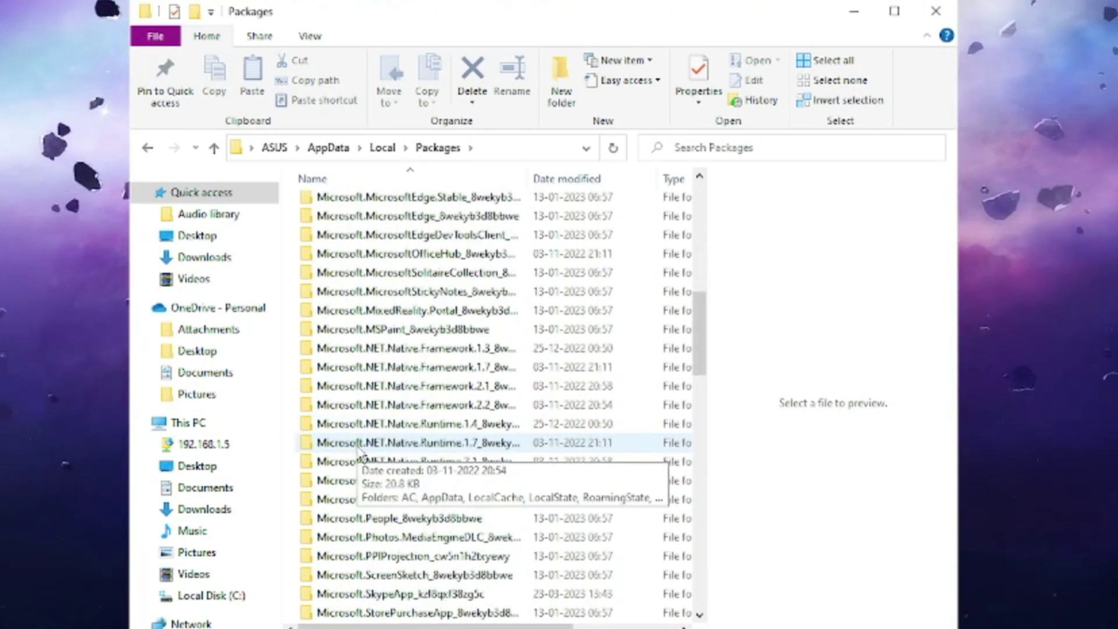
scroll(359, 451, down, 1)
click(367, 539)
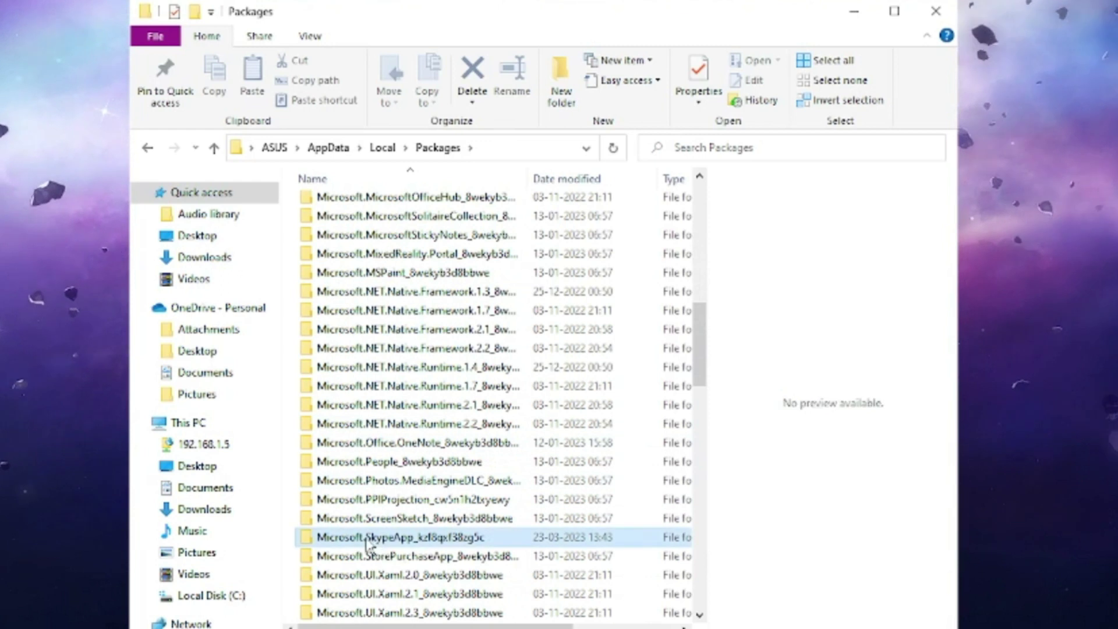
right_click(411, 542)
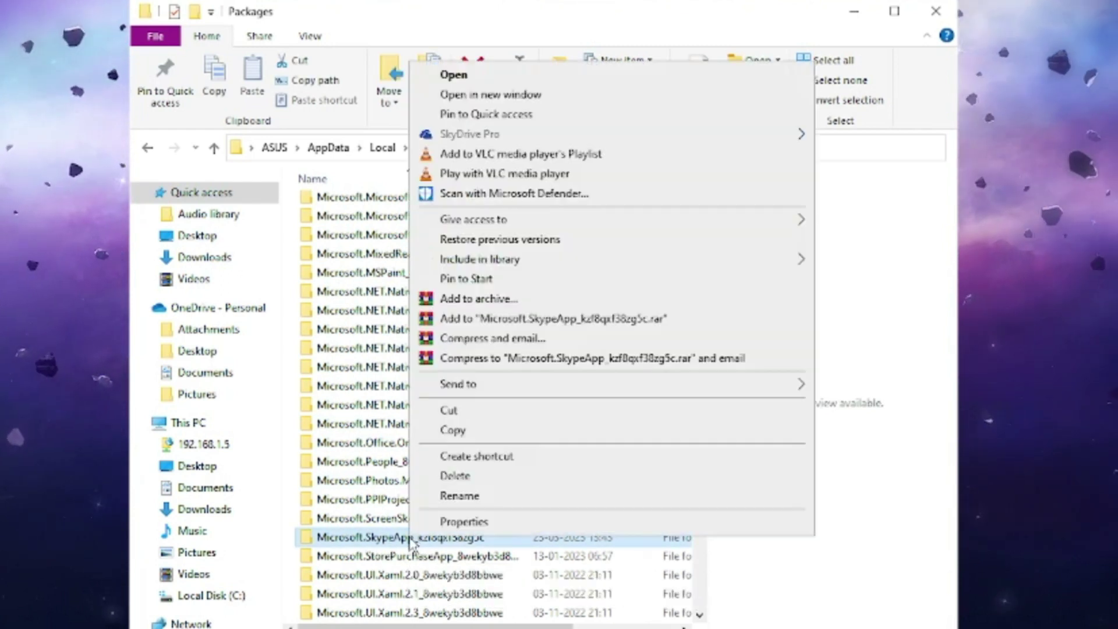
click(455, 476)
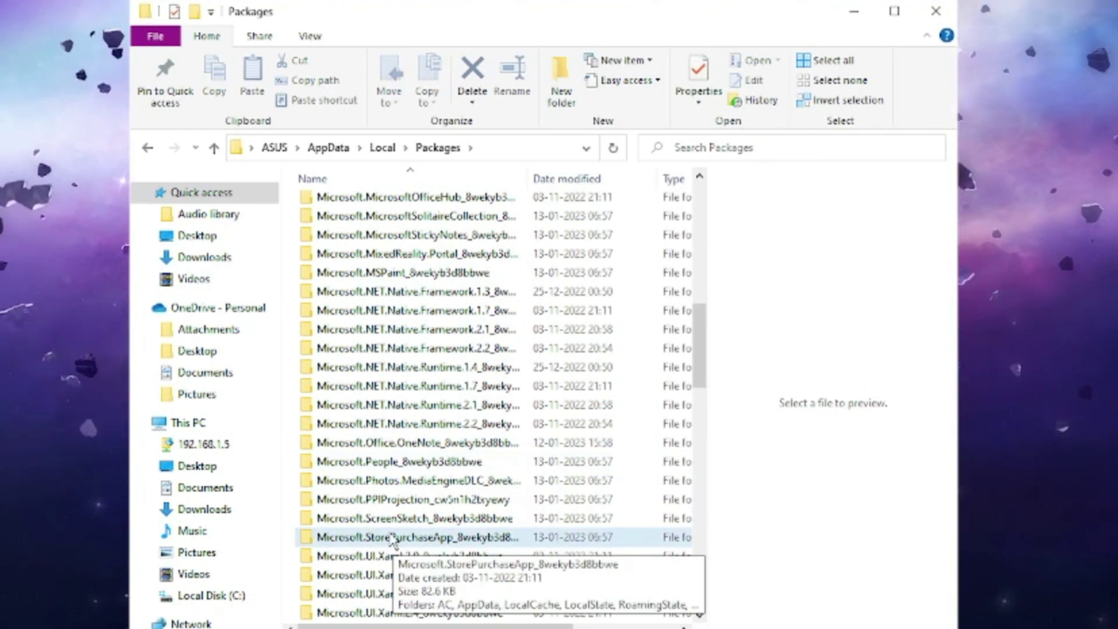
click(934, 12)
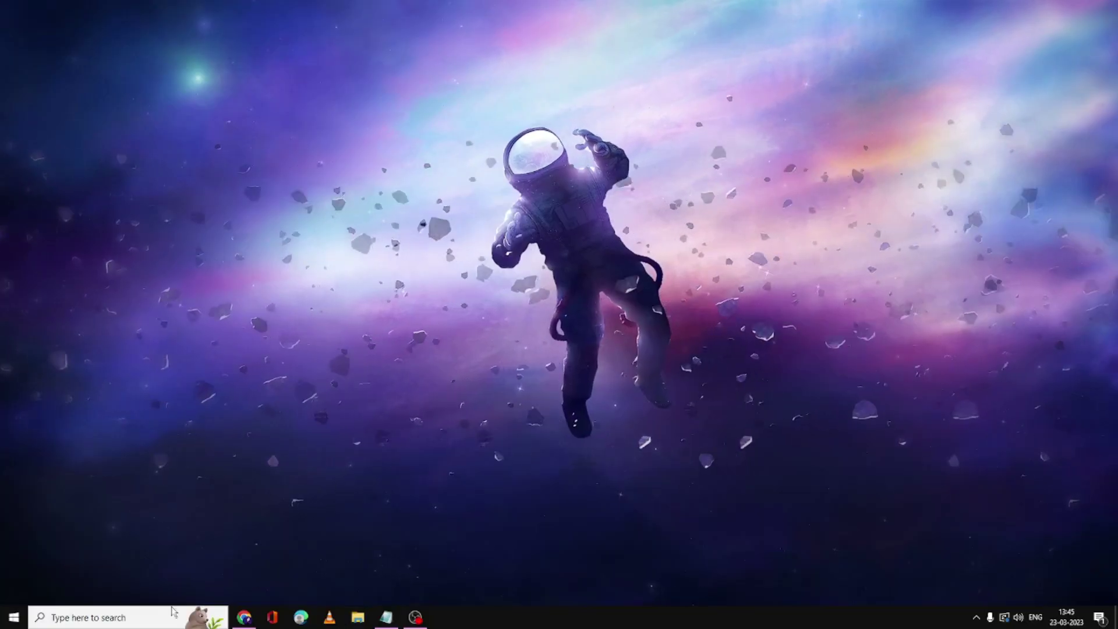
Step: Relaunch Skype from search, get past its Let's go welcome page, and minimize it
click(150, 616)
text(skype)
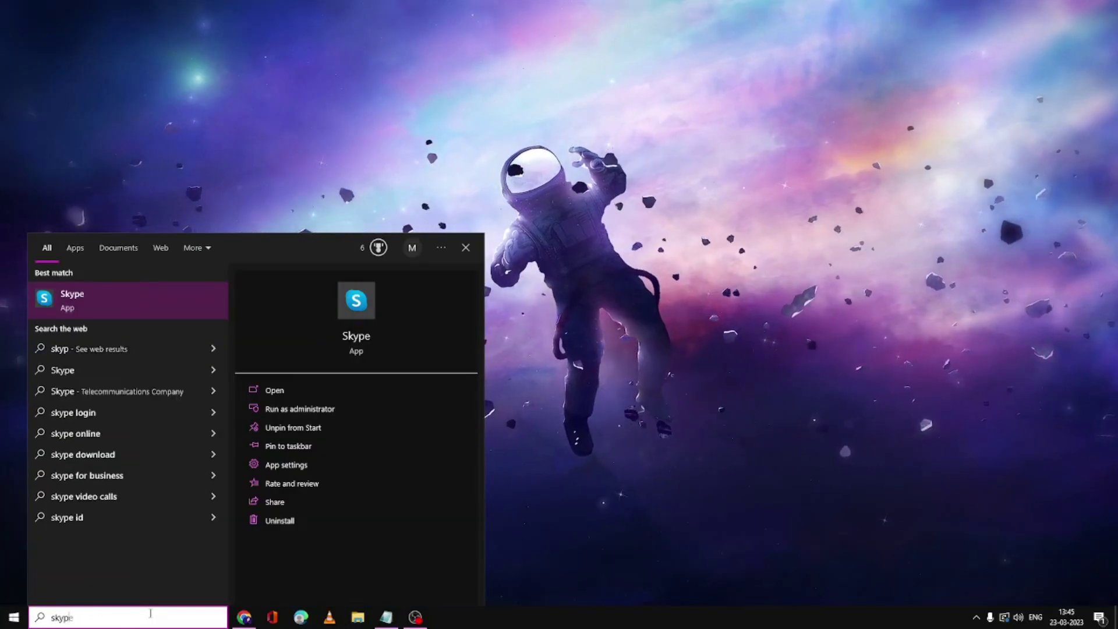
key(Return)
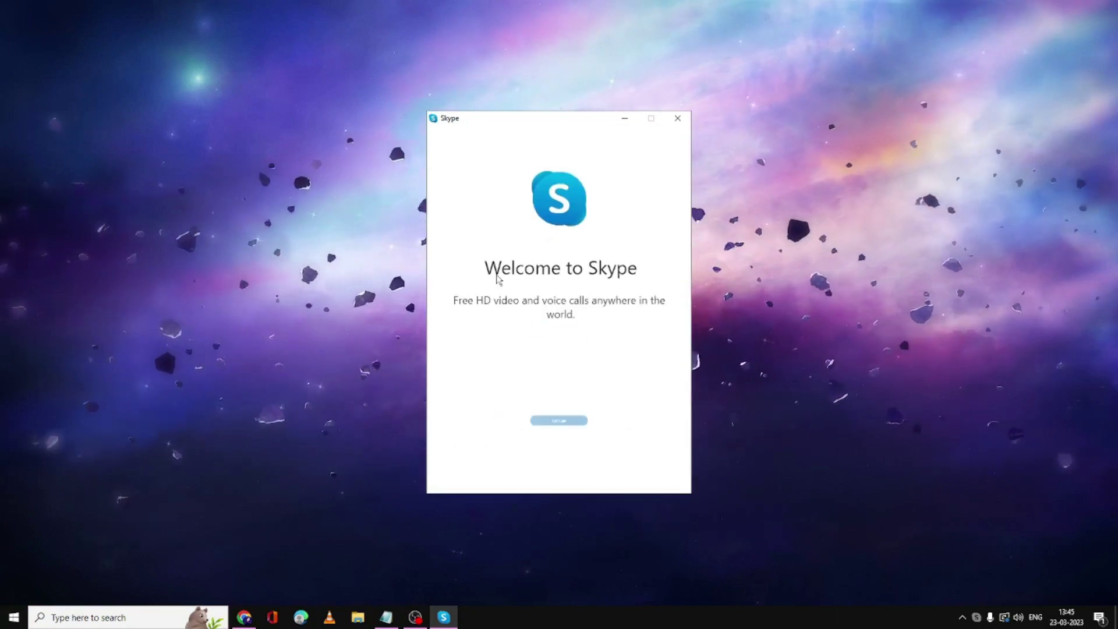
click(558, 418)
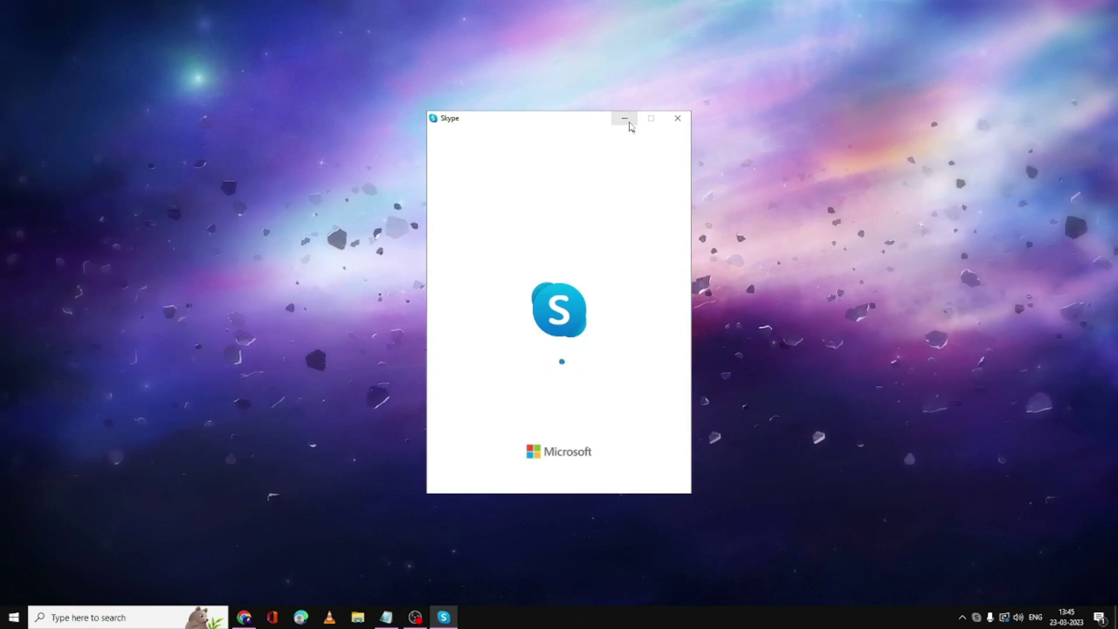
click(628, 120)
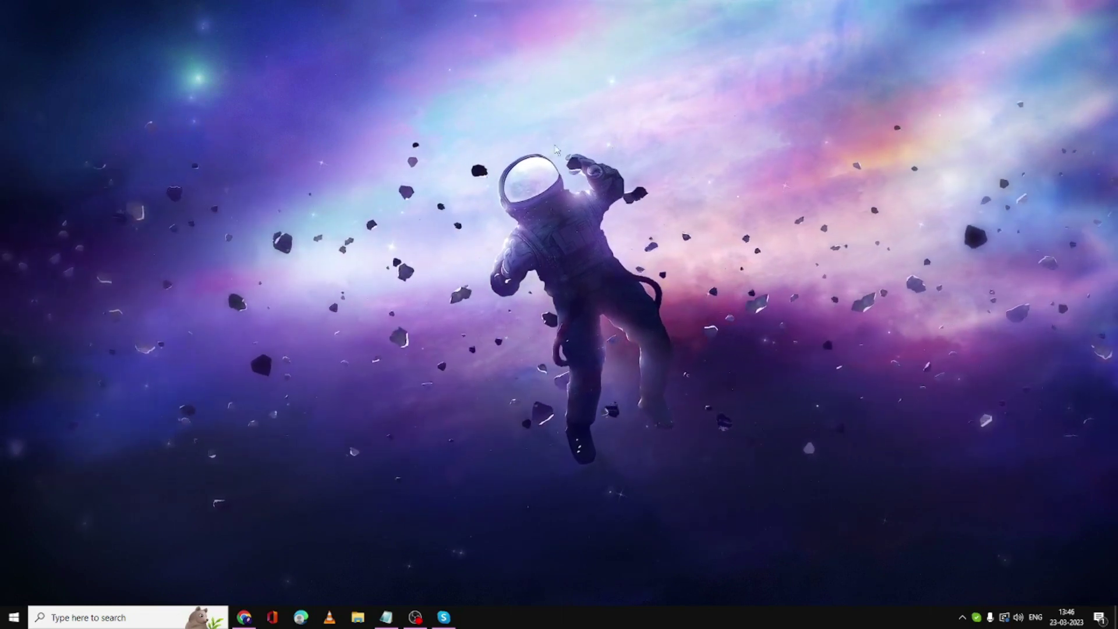
Step: Open appwiz.cpl, check the Visual C++ 2008 x64 redistributable entry, then close it
click(149, 619)
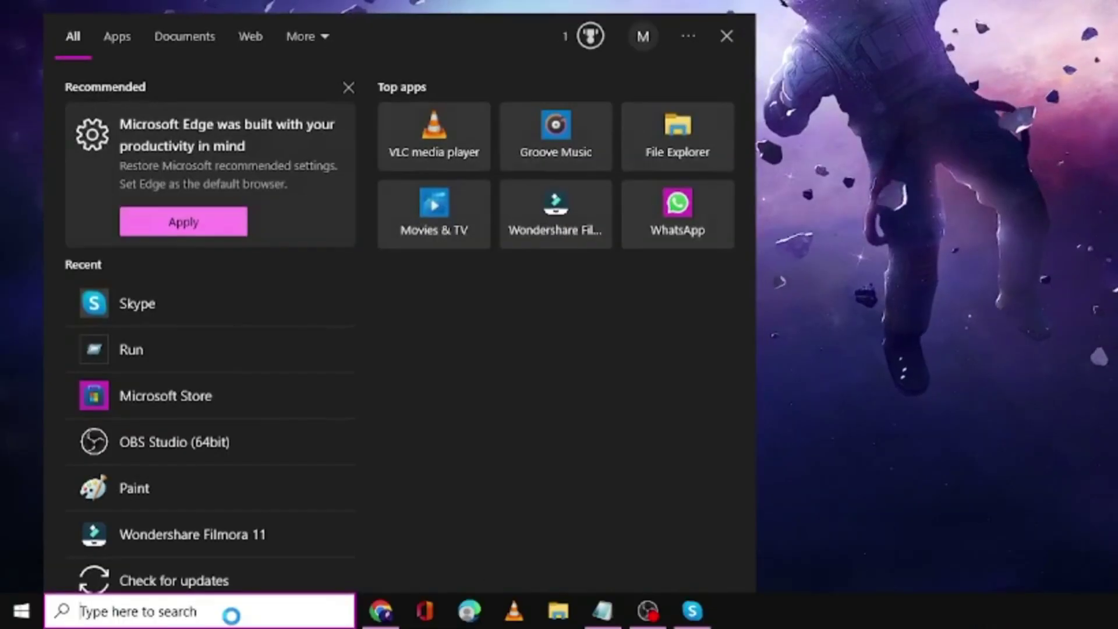
text(app)
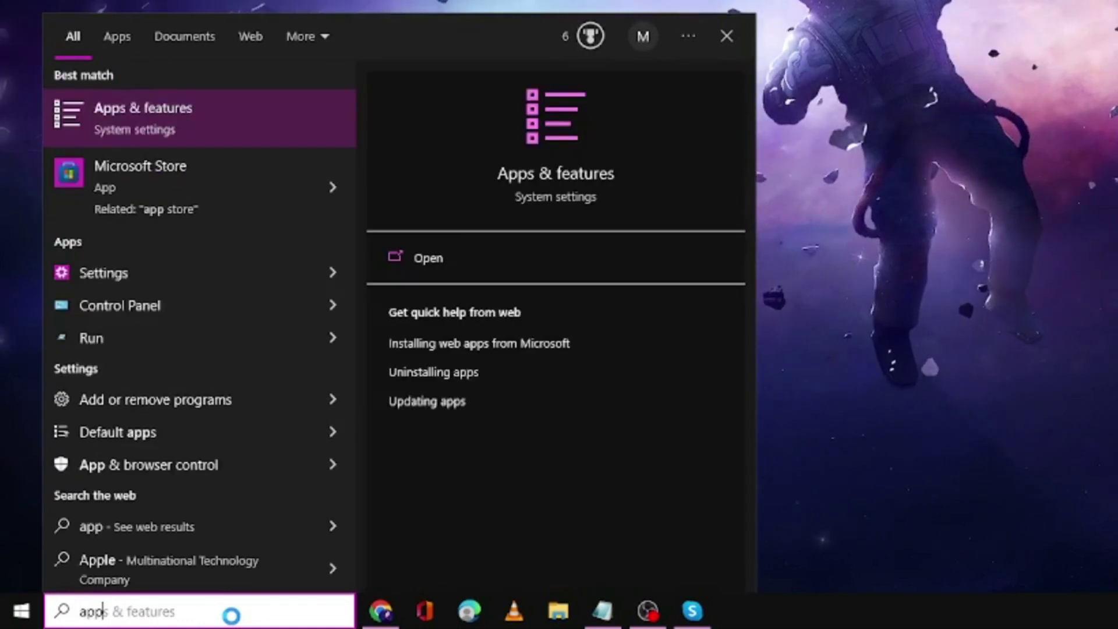
text(wiz.)
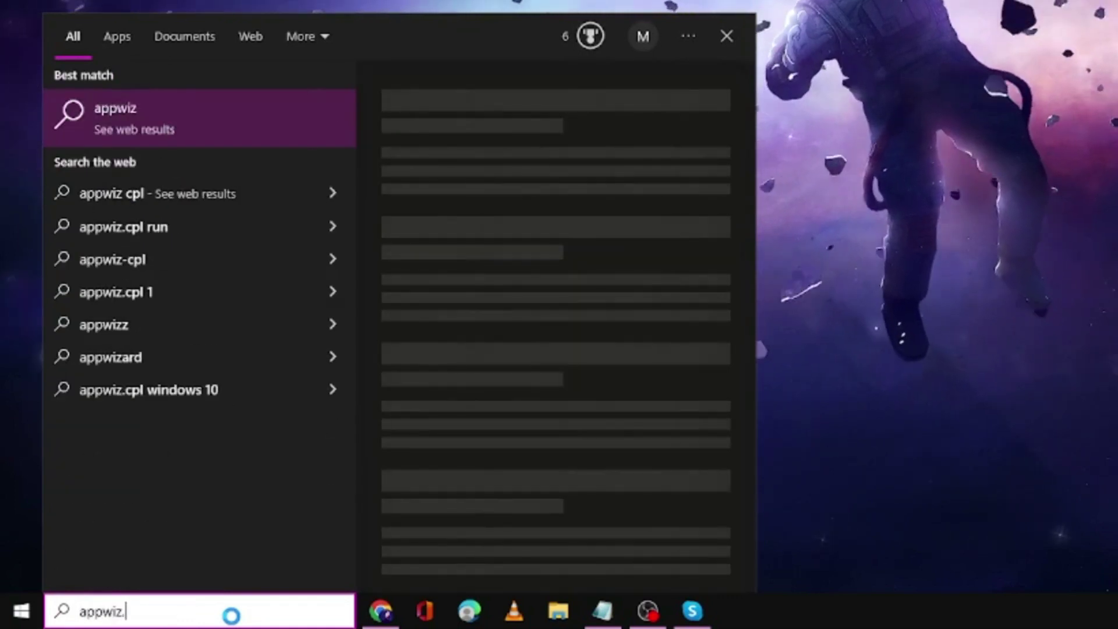
text(cpl)
key(Return)
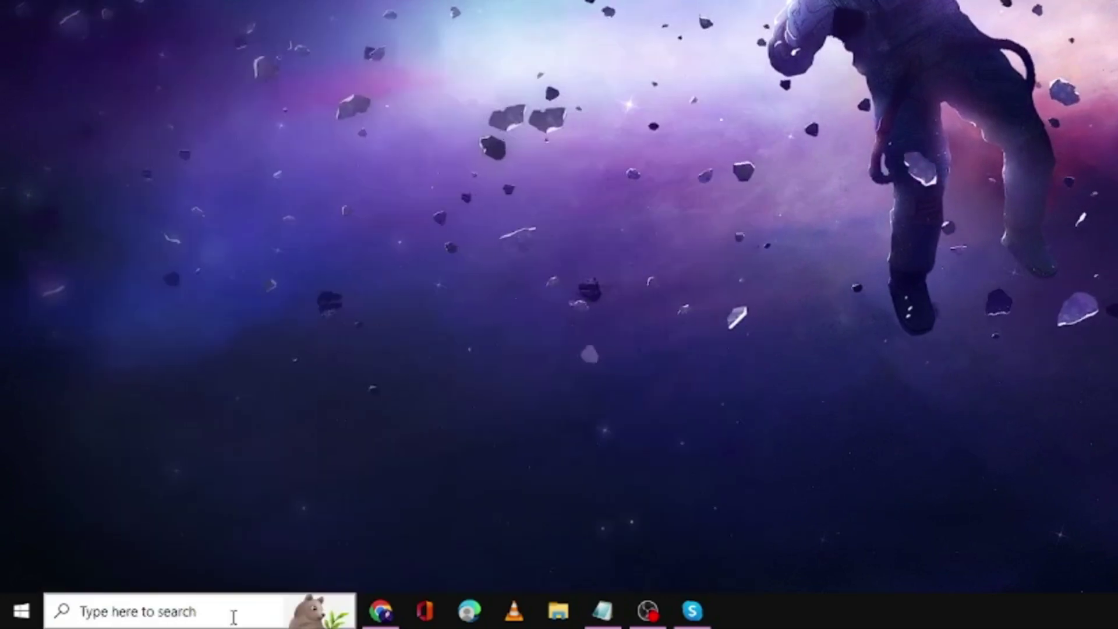
scroll(327, 326, down, 6)
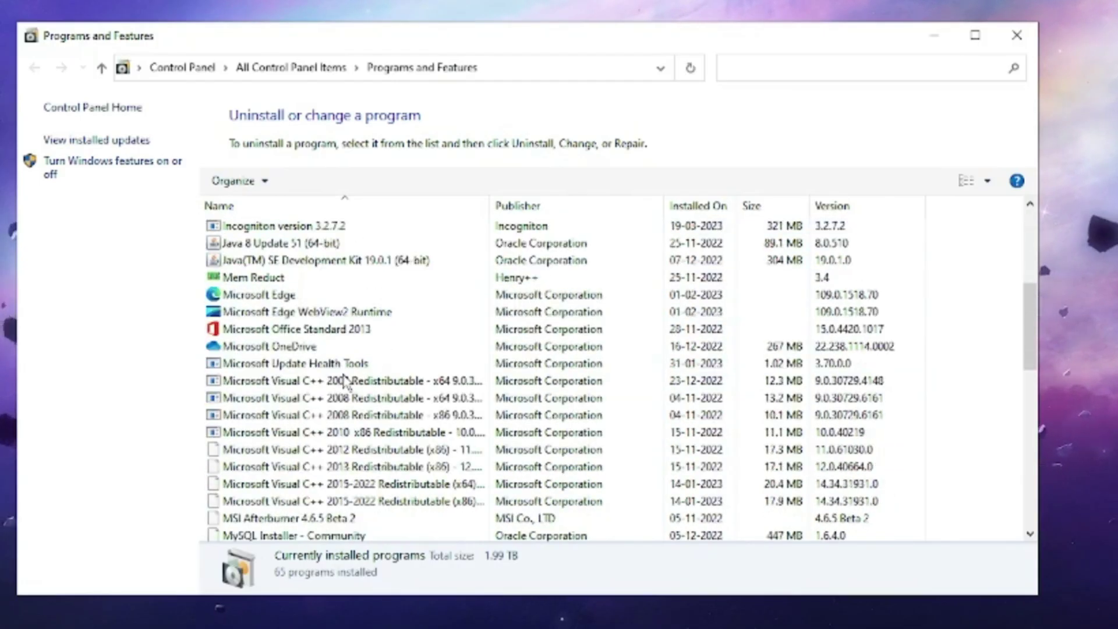
click(284, 333)
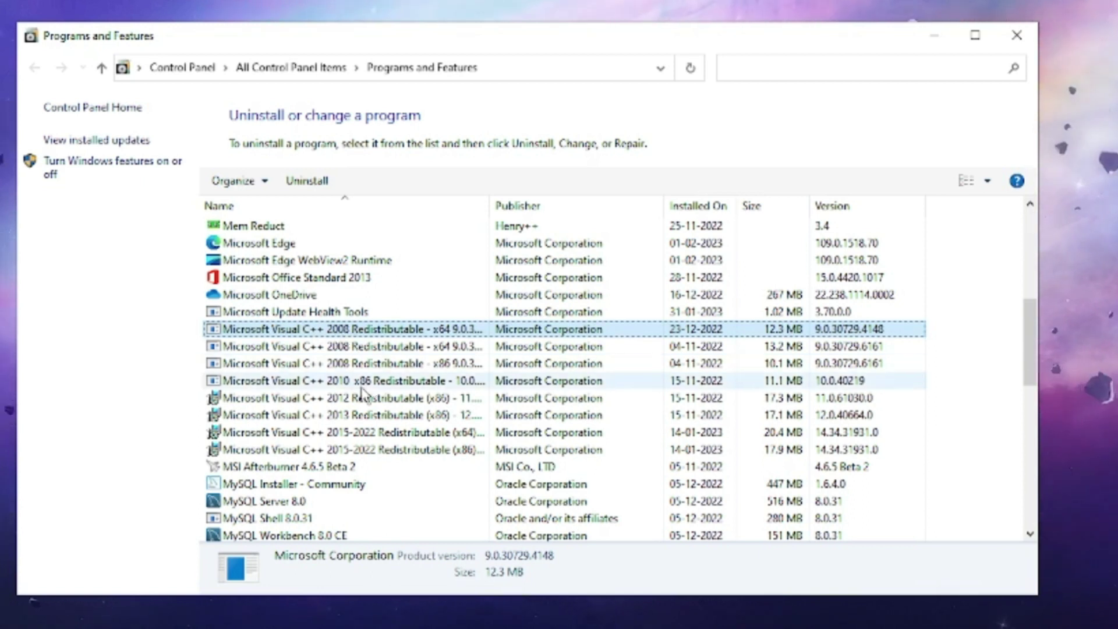
click(1016, 35)
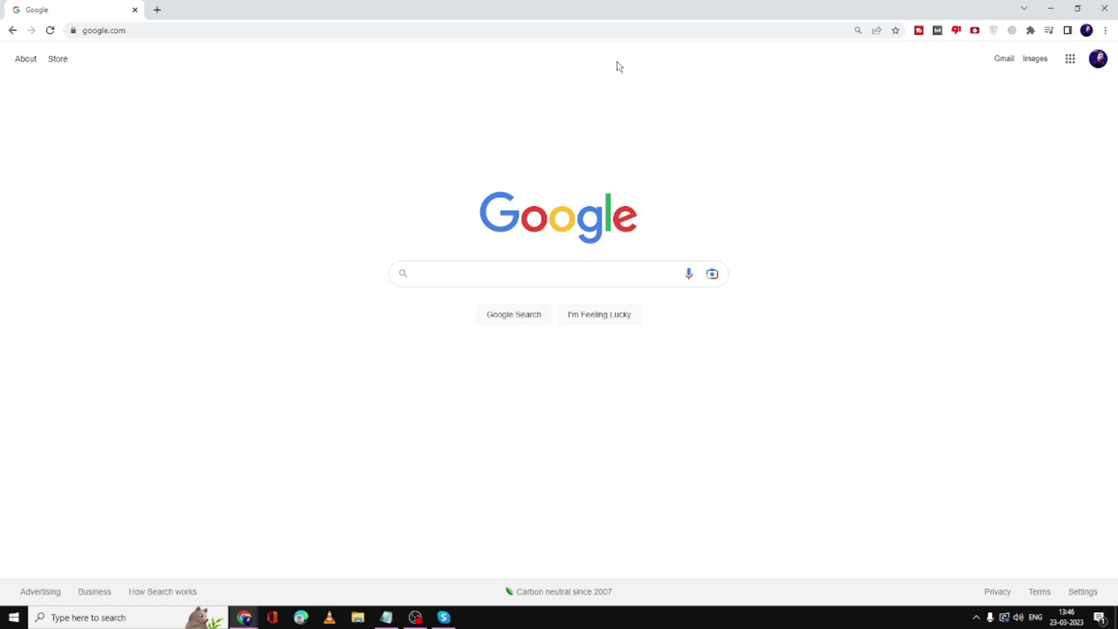
Step: Google 'visual c++', review the Visual C++ Redistributable downloads, then close Chrome
text(vira)
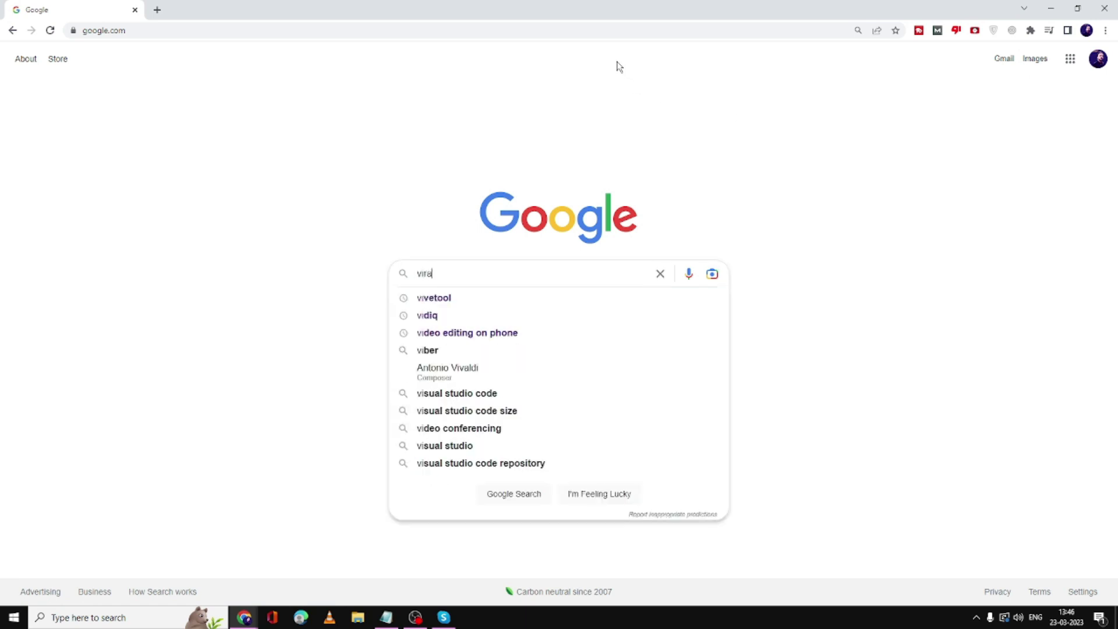
key(BackSpace)
key(BackSpace)
text(sual c++)
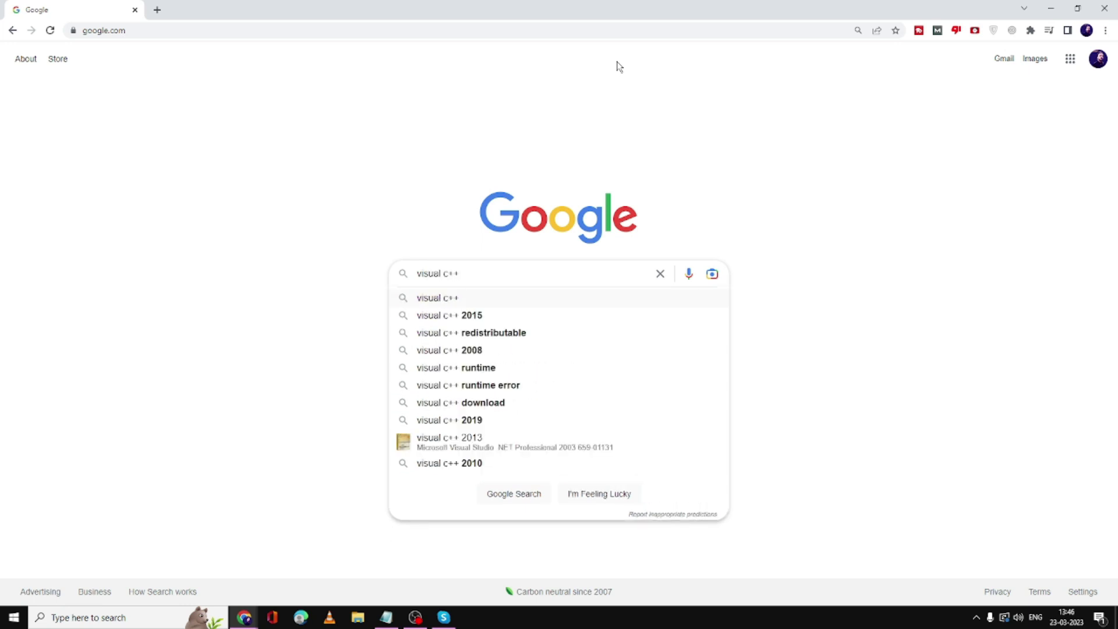
key(Return)
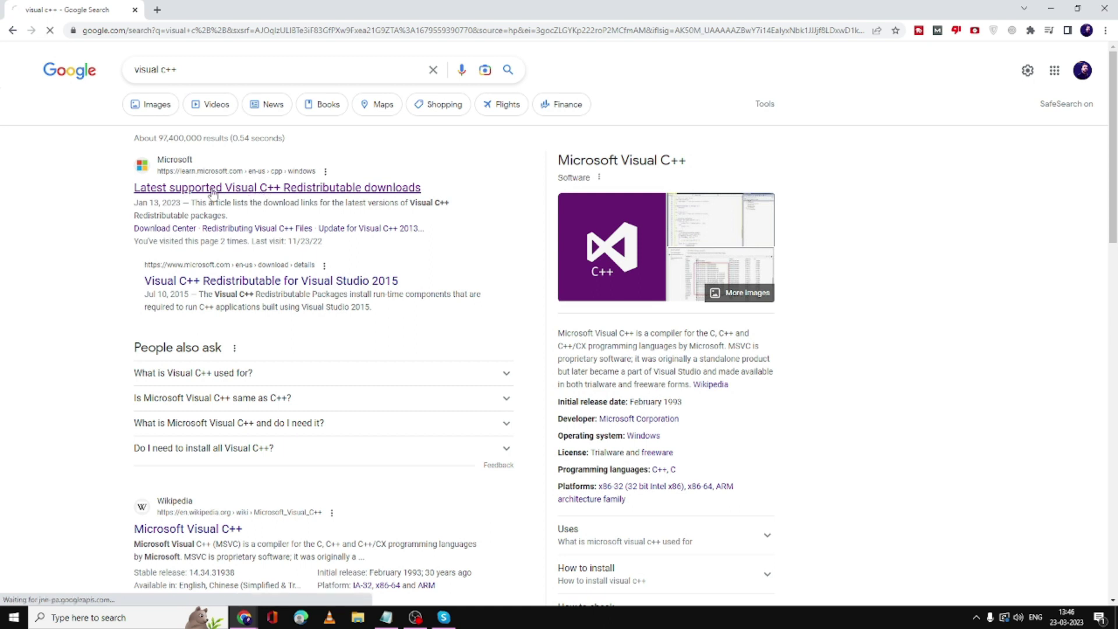
scroll(342, 301, down, 3)
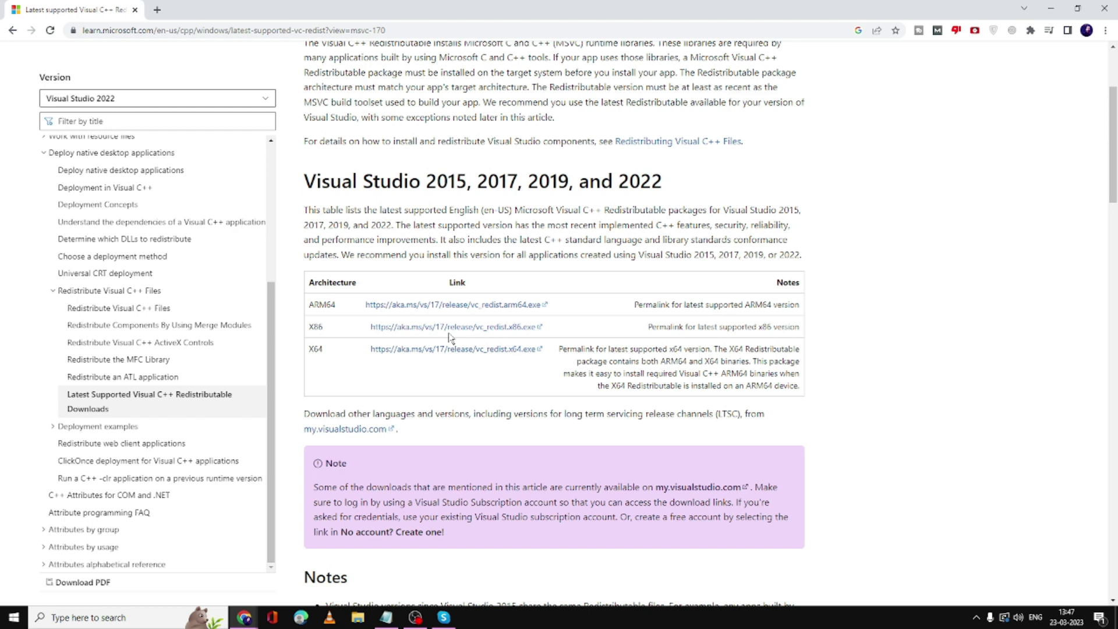
click(1106, 10)
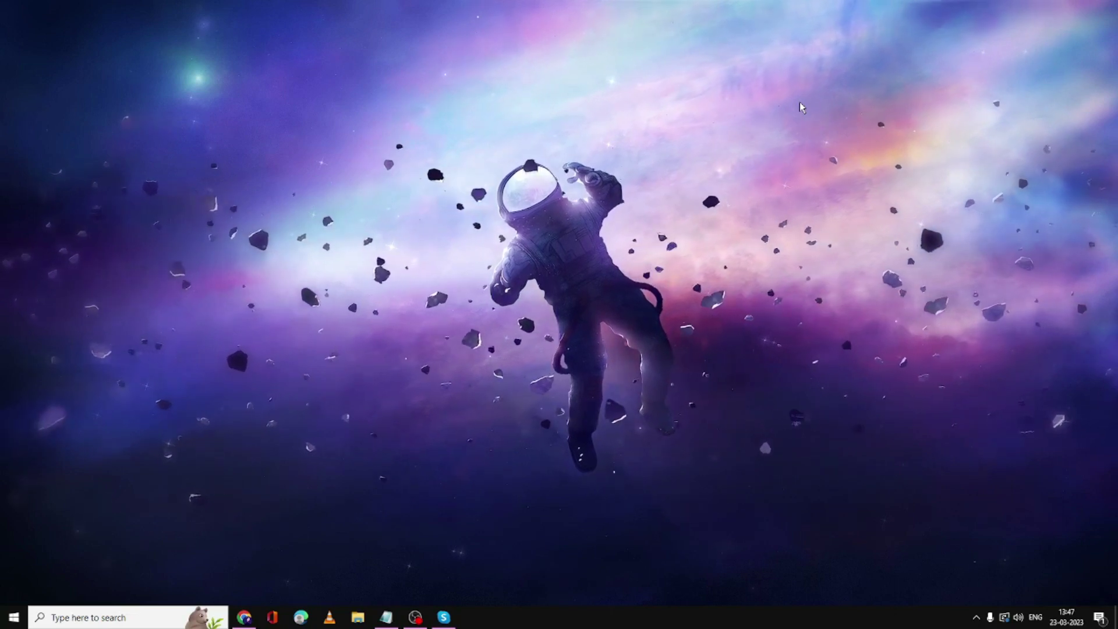
Step: Open Settings > Apps and expand the Skype entry in Apps & features
right_click(17, 618)
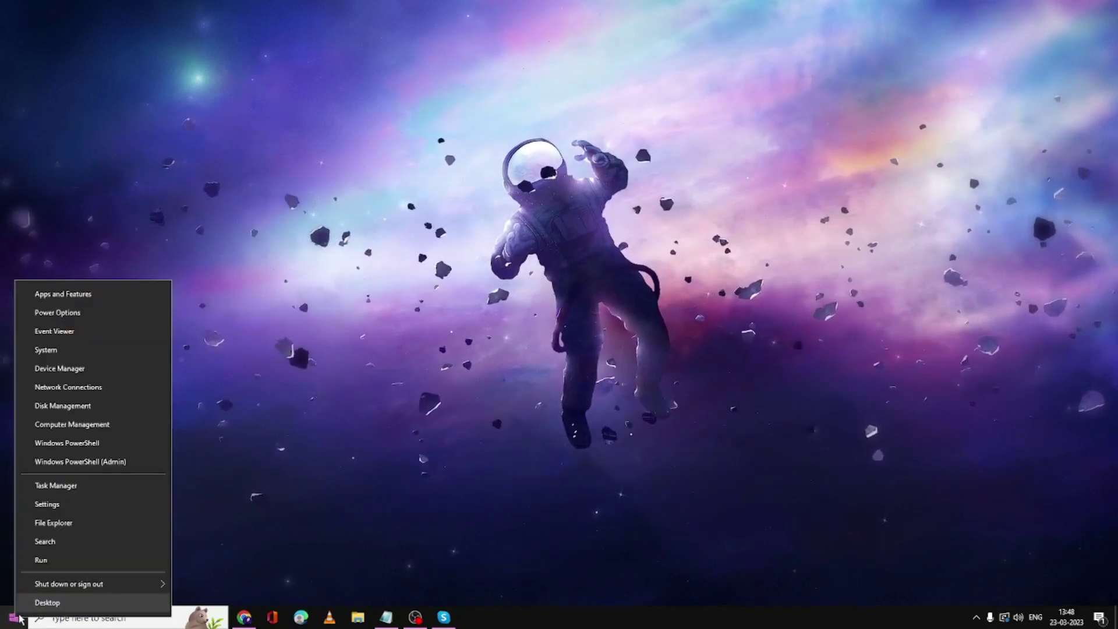
click(64, 505)
click(583, 359)
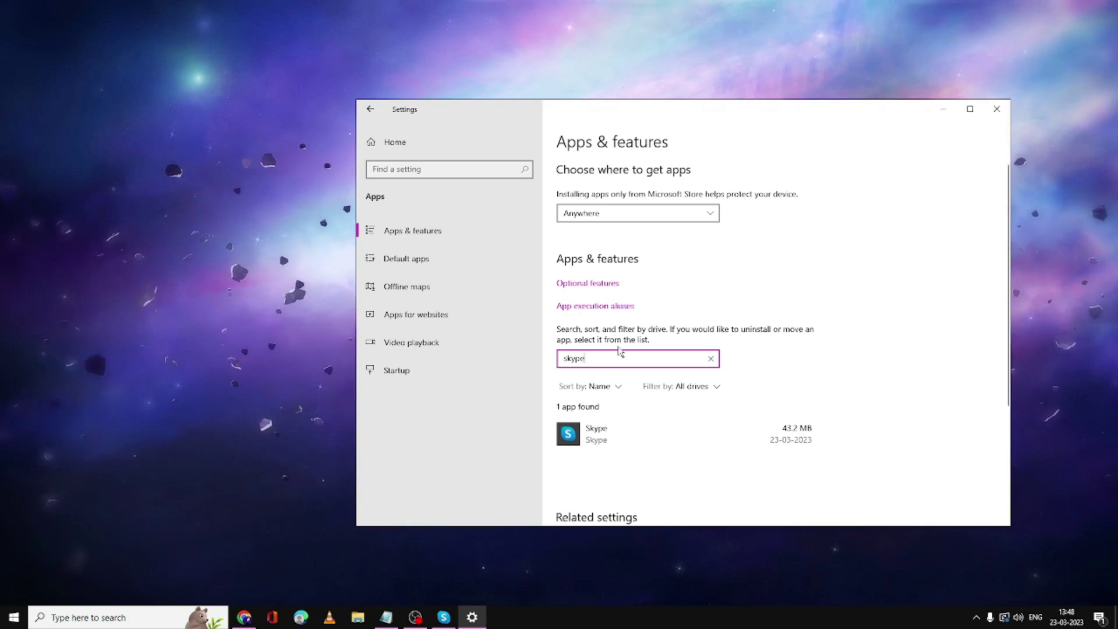
click(627, 437)
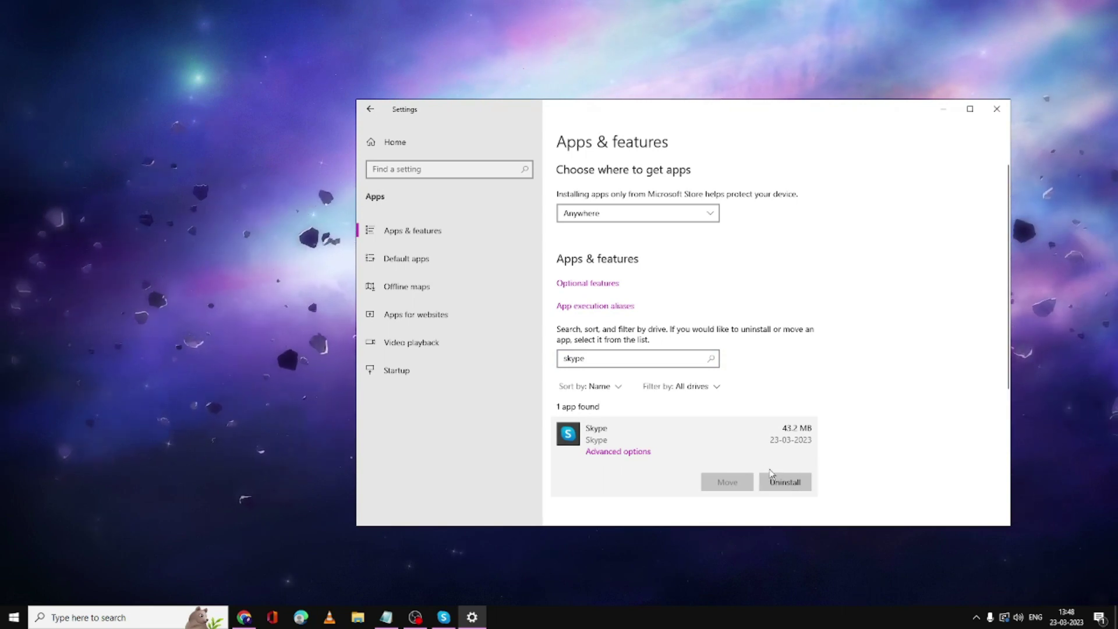
Step: Close Settings, run %appdata%, and scan the Roaming folder for Skype leftovers
click(997, 109)
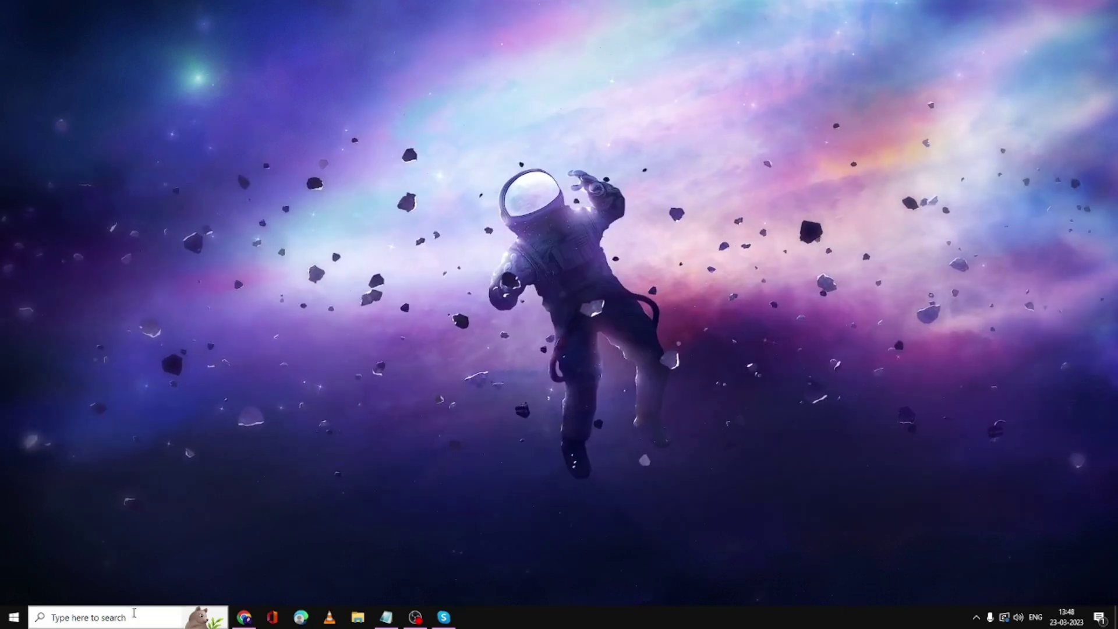
click(136, 617)
text(run)
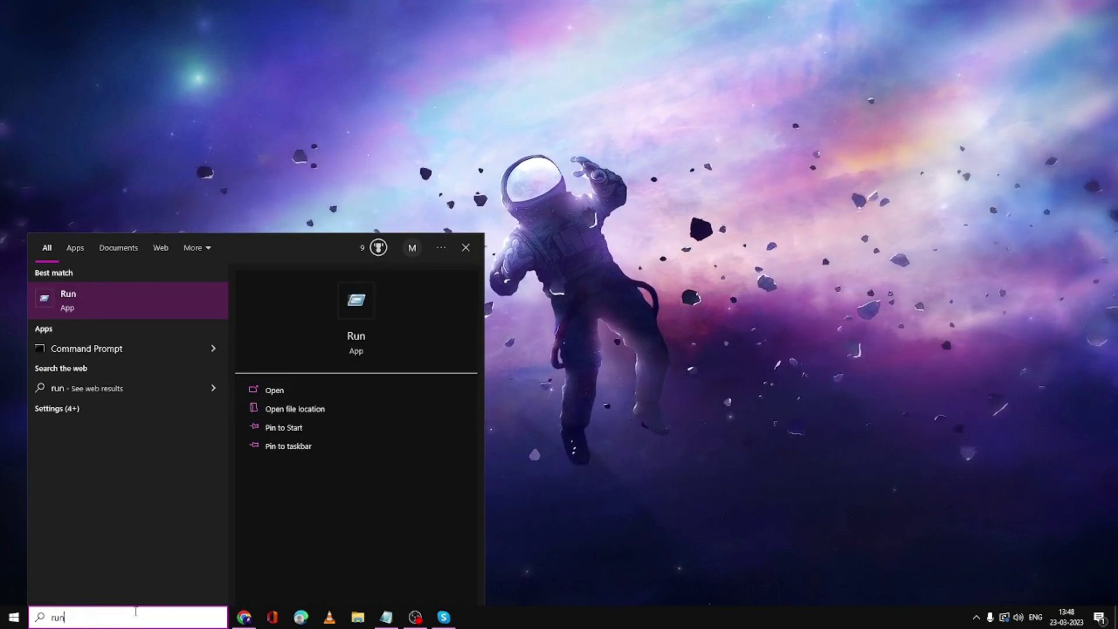
key(Return)
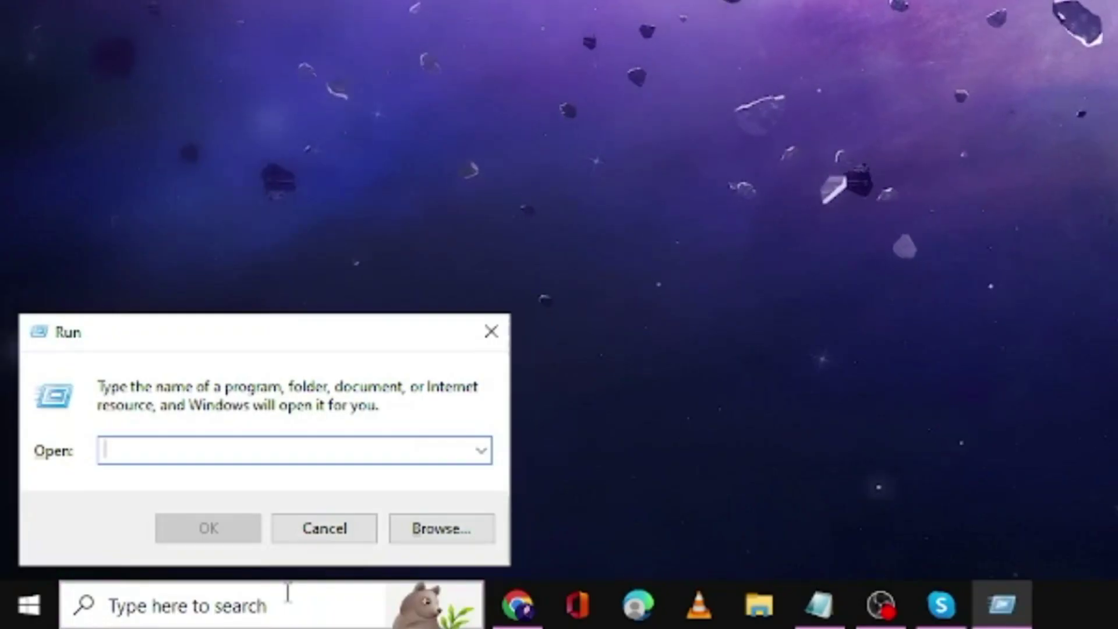
text(%appdata%)
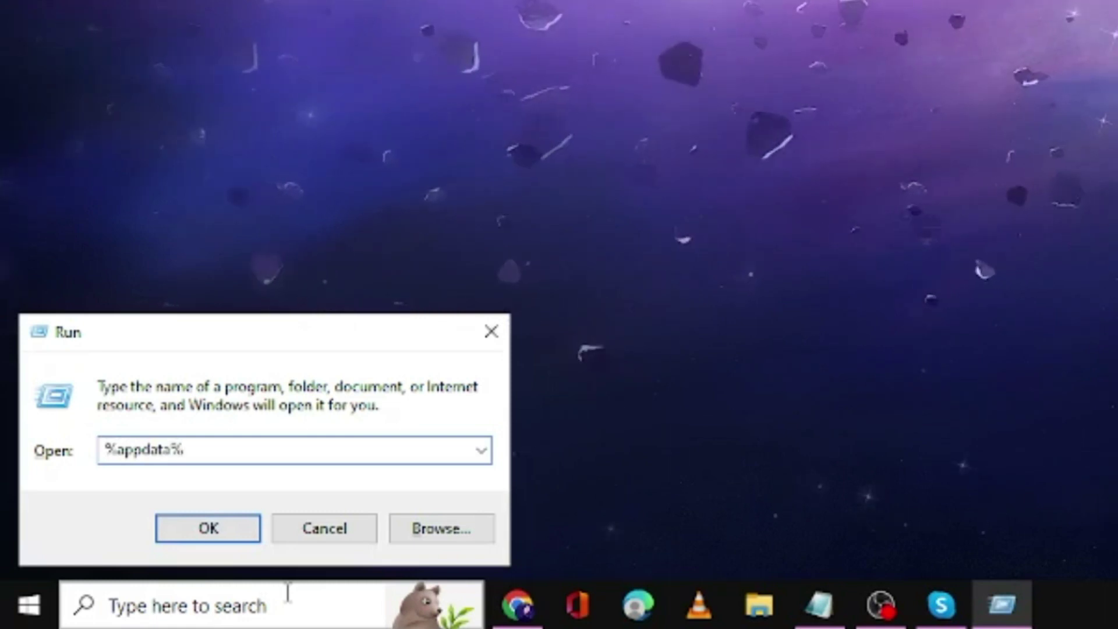
key(Return)
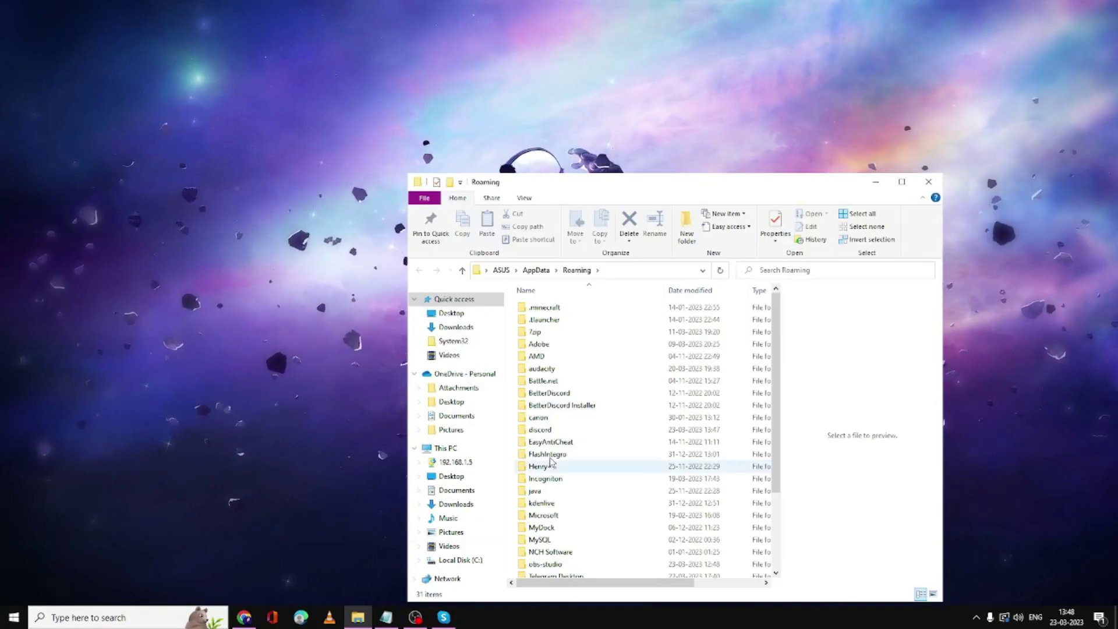
click(561, 445)
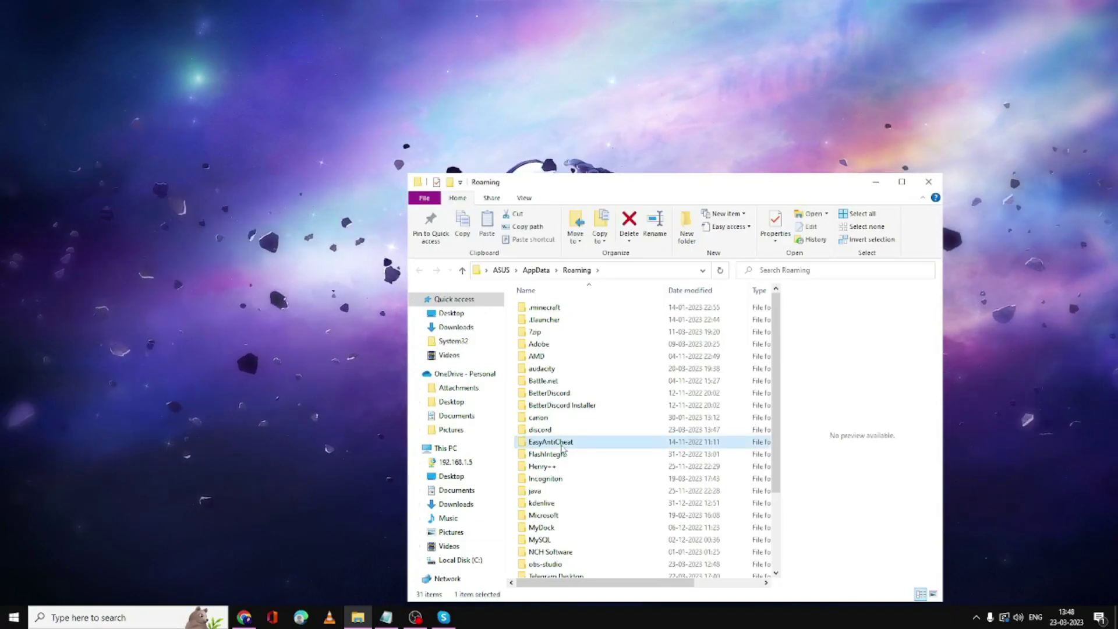
click(550, 467)
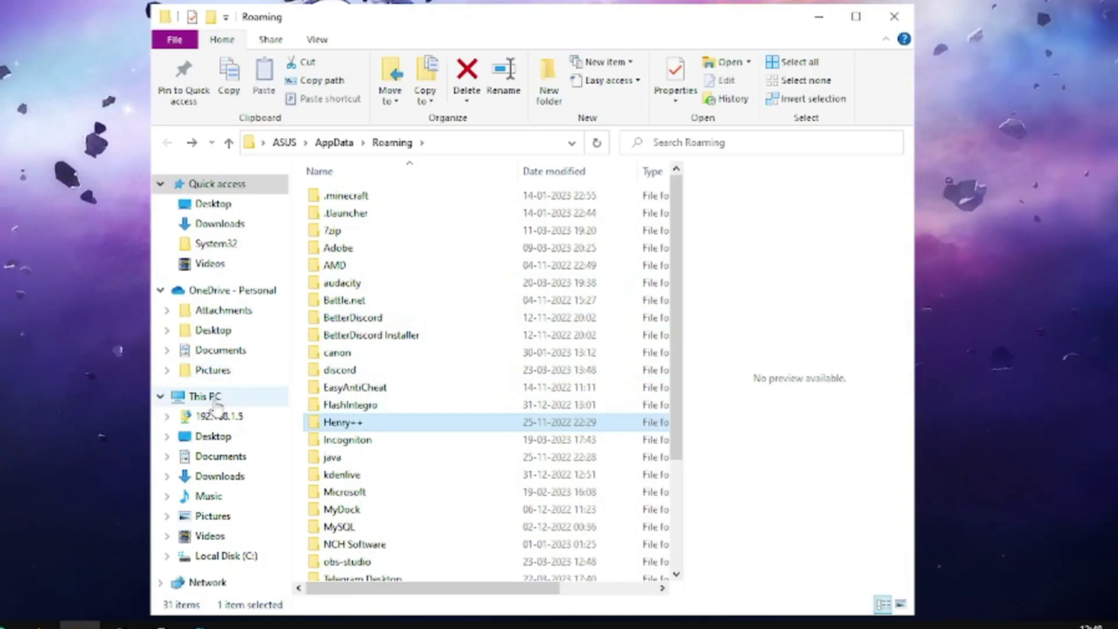
Step: Delete the leftover skype folder from C:\Program Files (x86)
click(205, 397)
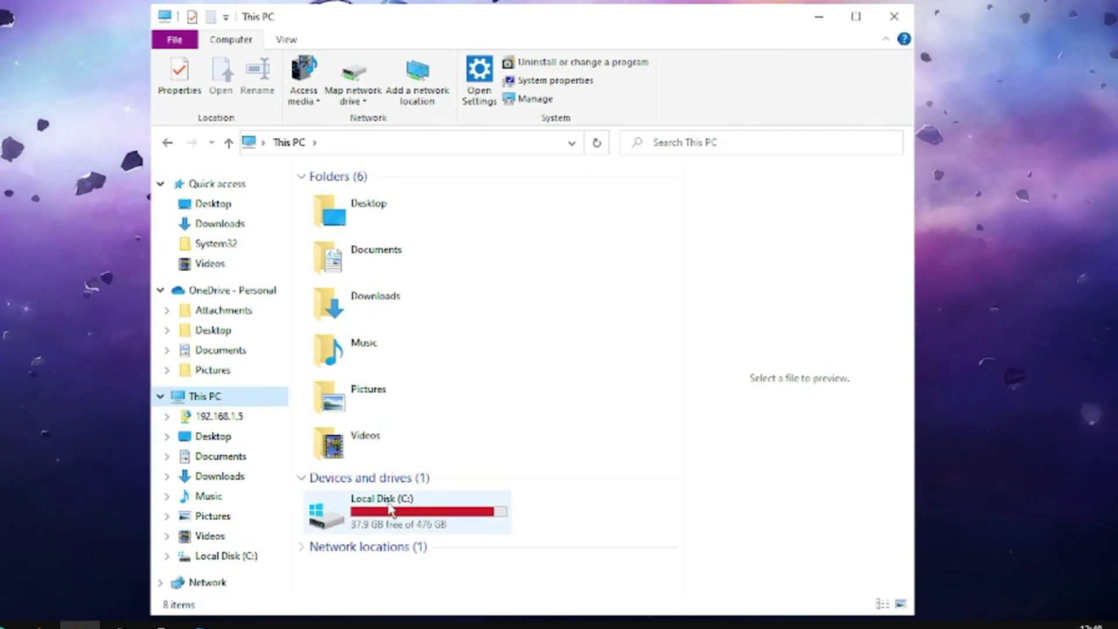
double_click(382, 502)
click(375, 446)
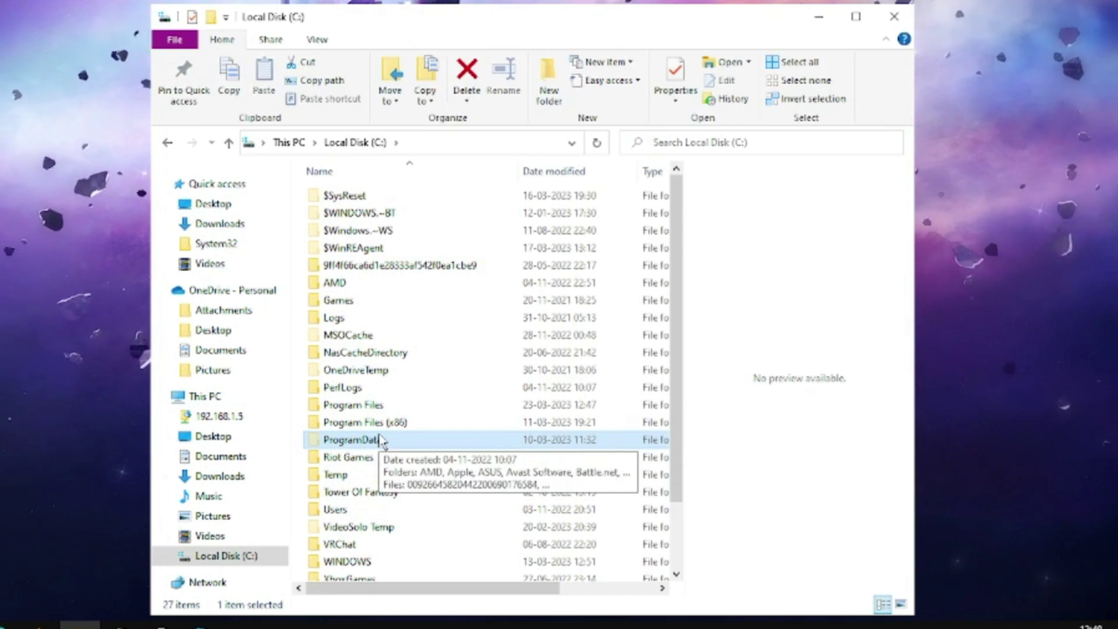
double_click(384, 422)
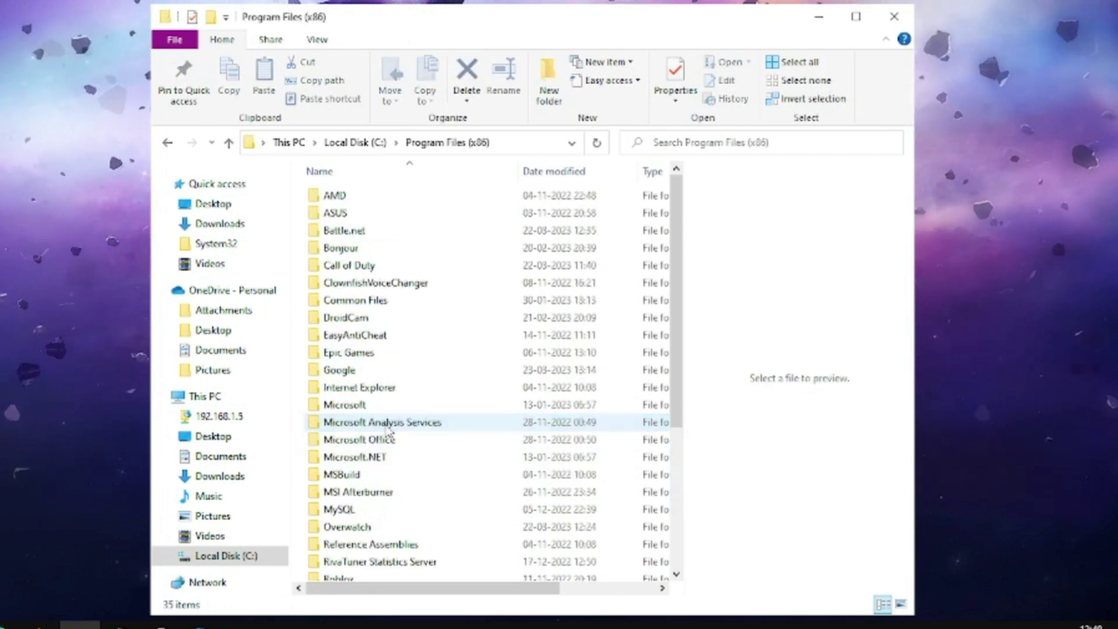
click(384, 405)
scroll(384, 408, down, 4)
click(373, 402)
right_click(360, 400)
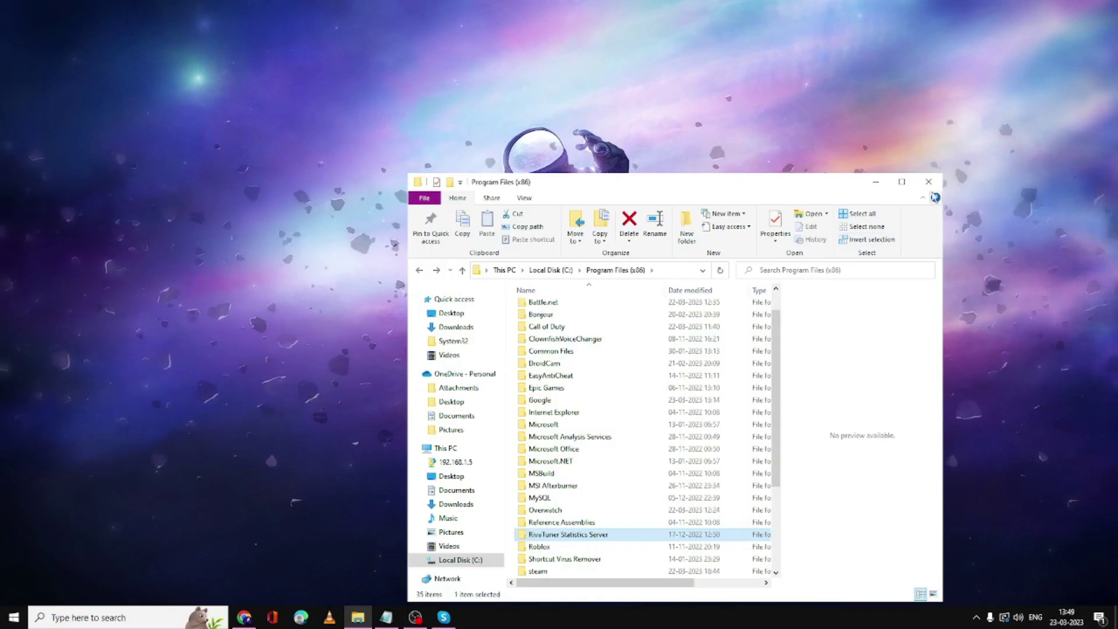
click(928, 182)
Step: Launch Registry Editor via Windows search and search the registry for 'skype'
click(151, 617)
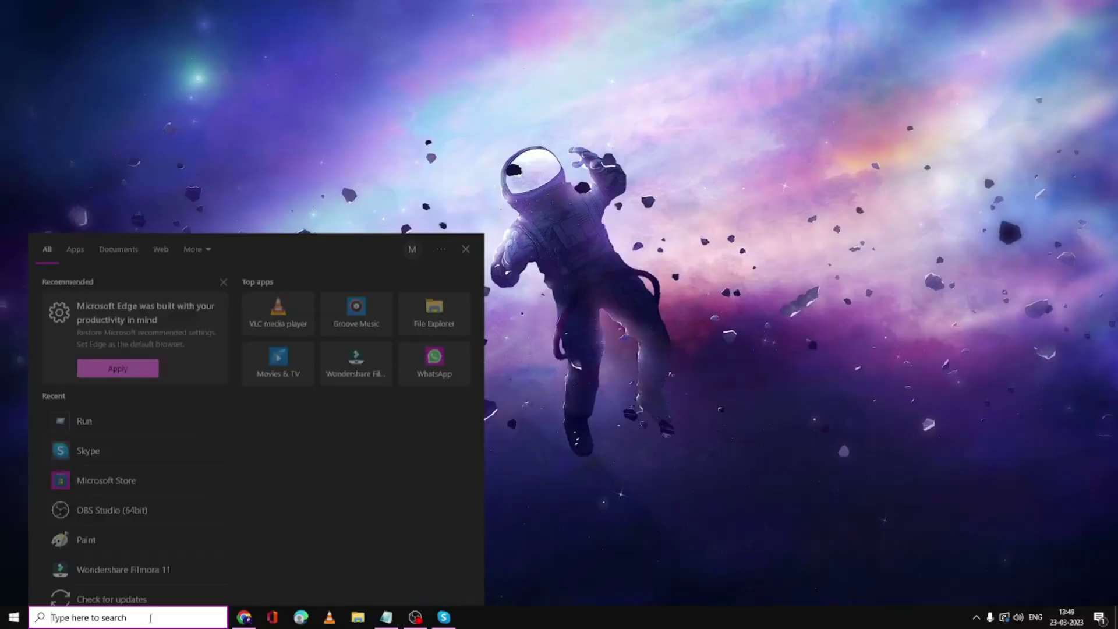
text(regedit)
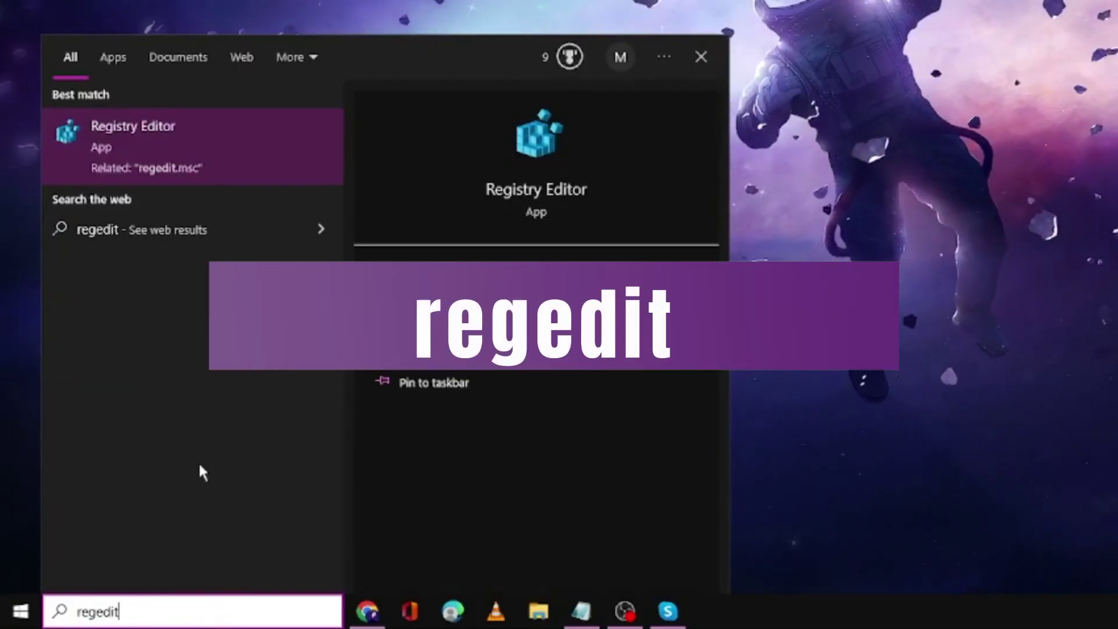
click(204, 149)
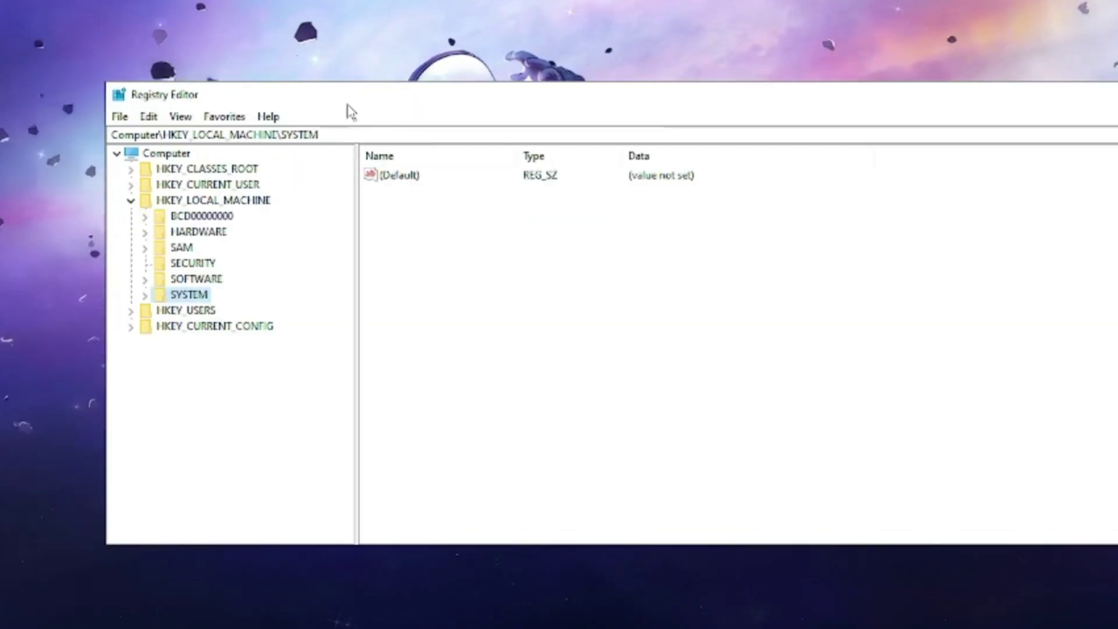
click(150, 118)
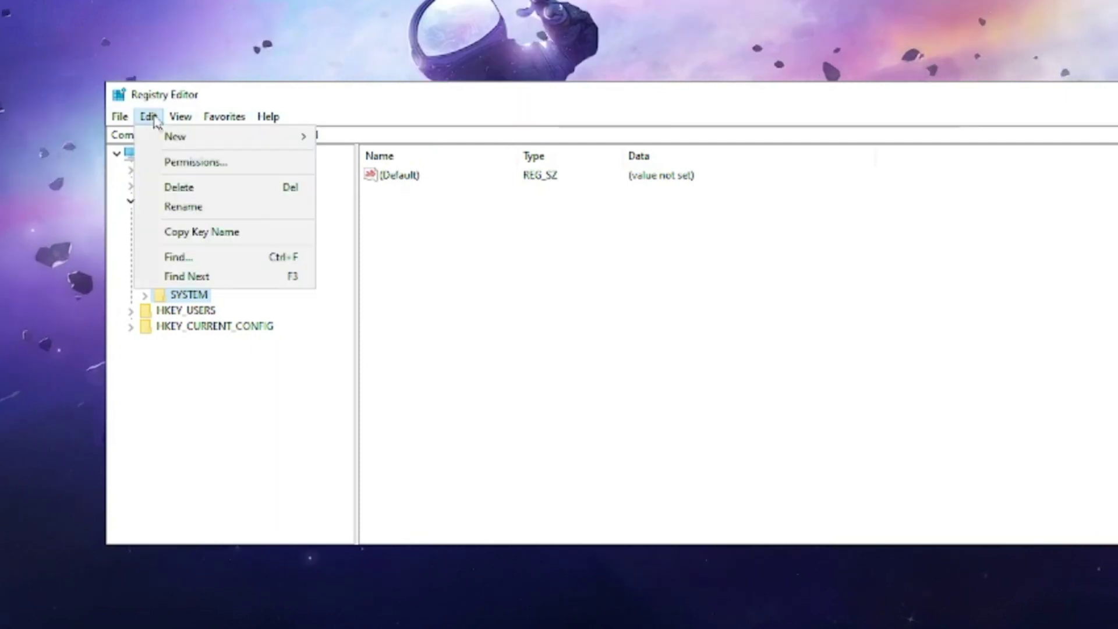
click(179, 257)
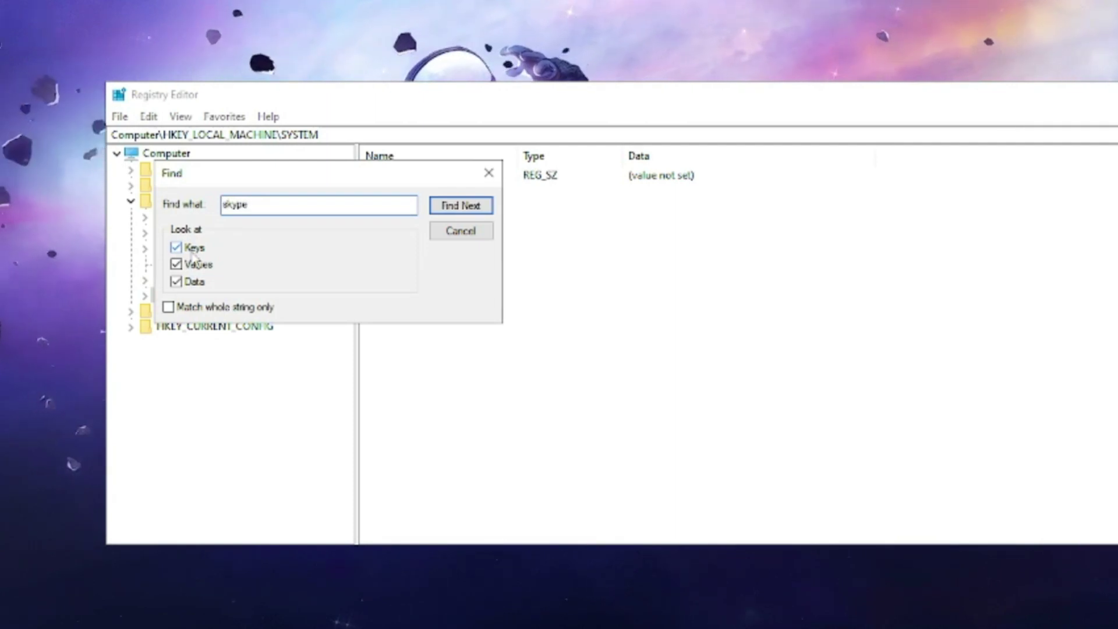
click(461, 205)
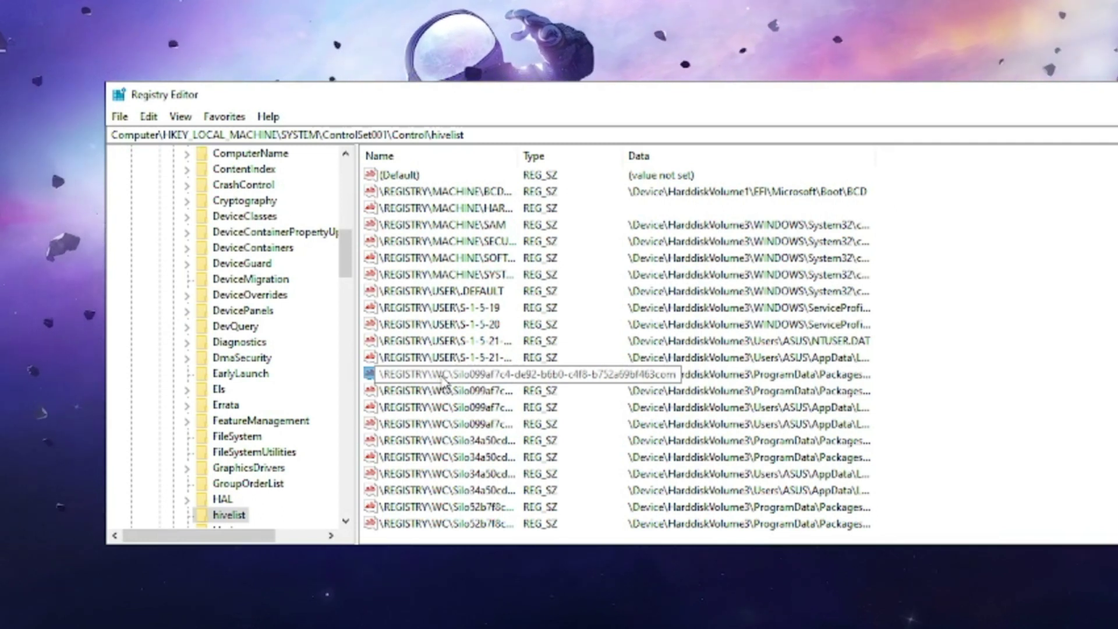
Step: Find the next 'skype' match, landing on the hivelist key, and shift the window left
right_click(422, 376)
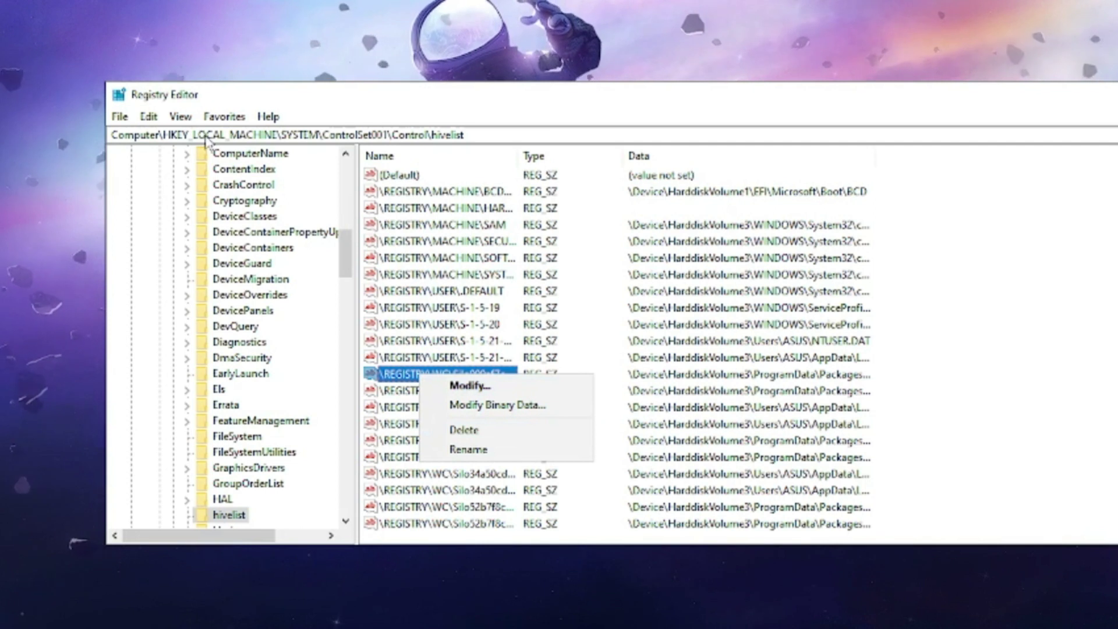
click(153, 117)
click(188, 302)
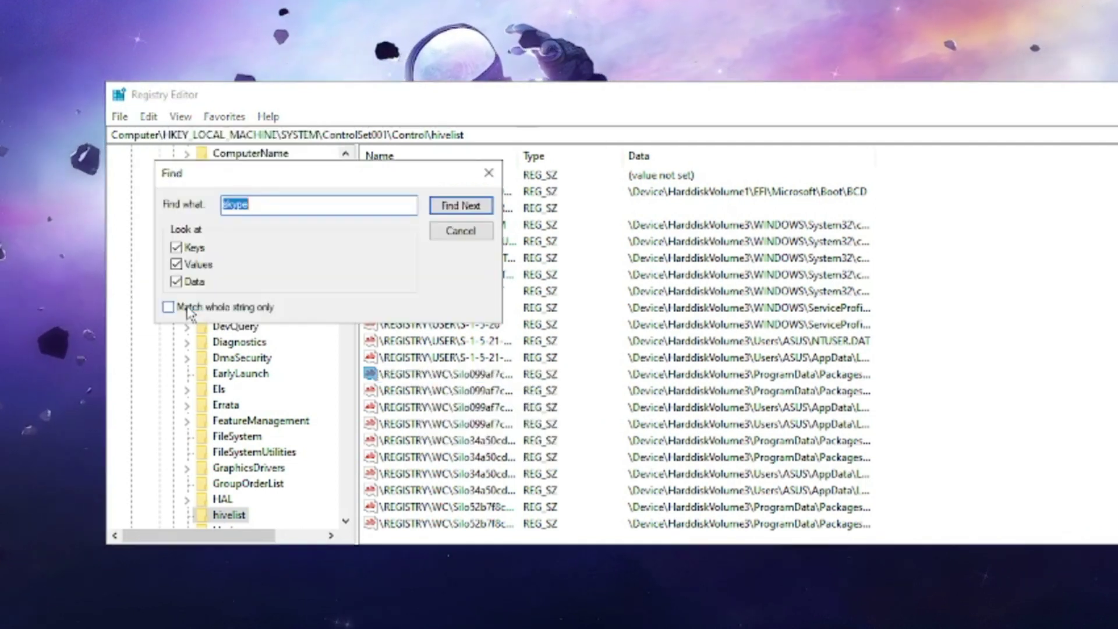
click(467, 207)
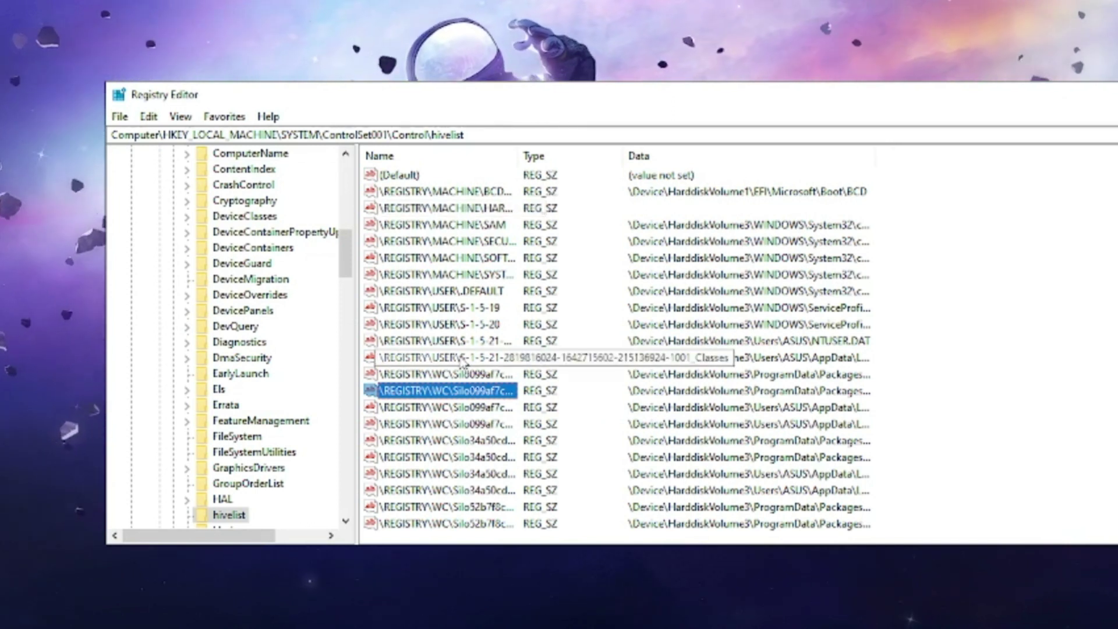
drag(624, 111, 422, 101)
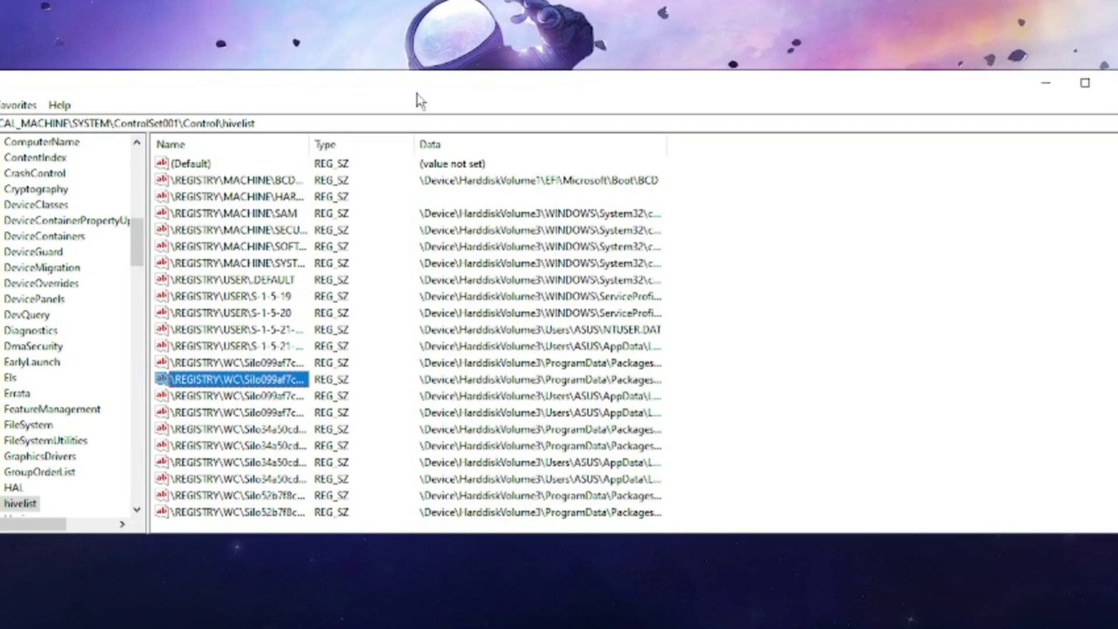